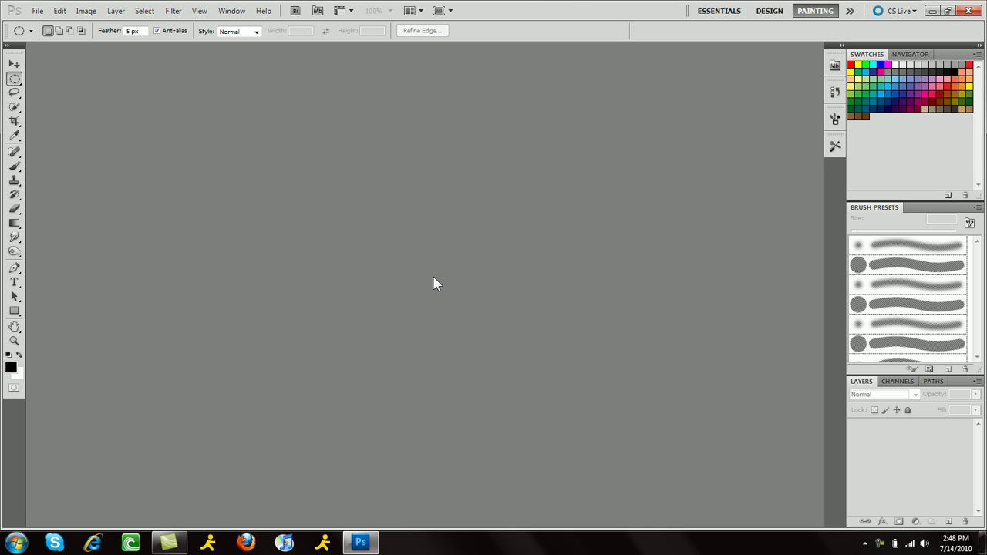
- Create a 1600 × 900 pixel document with a new transparent layer and delete its Background layer
key(ctrl+n)
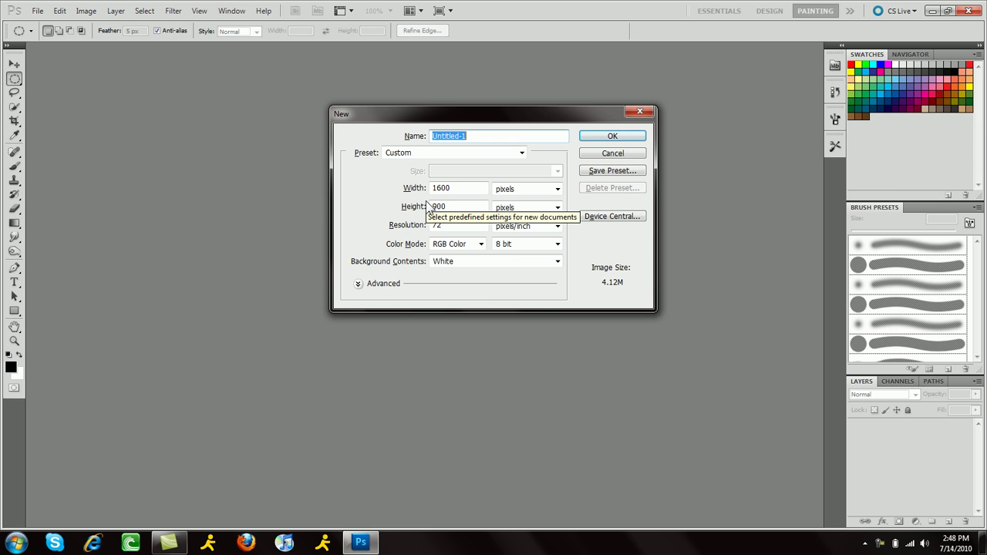
click(612, 137)
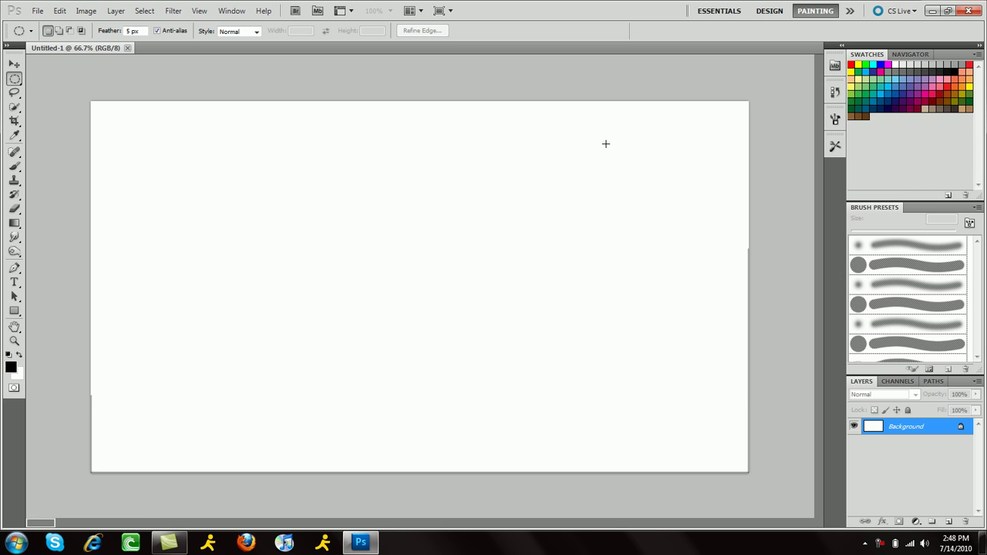
click(949, 522)
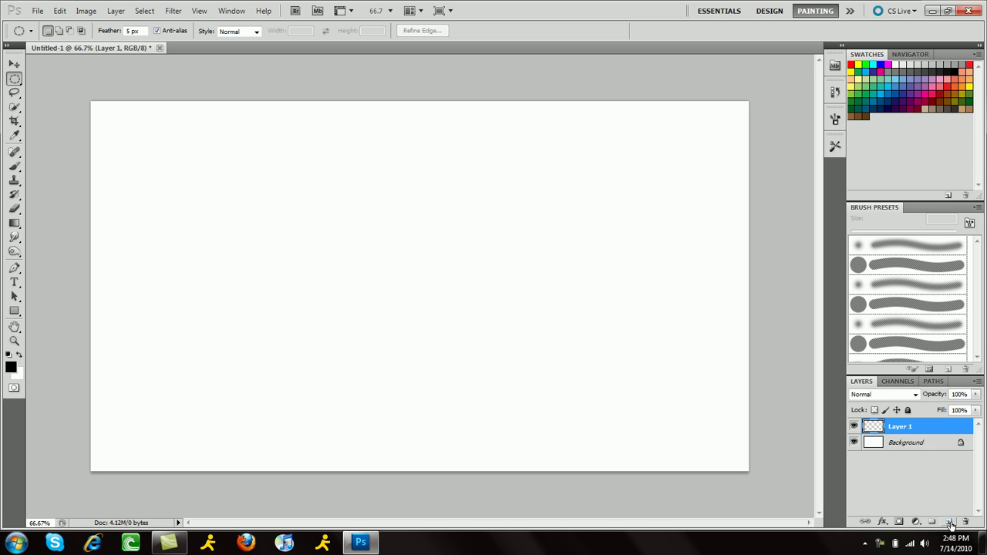
click(925, 446)
key(Delete)
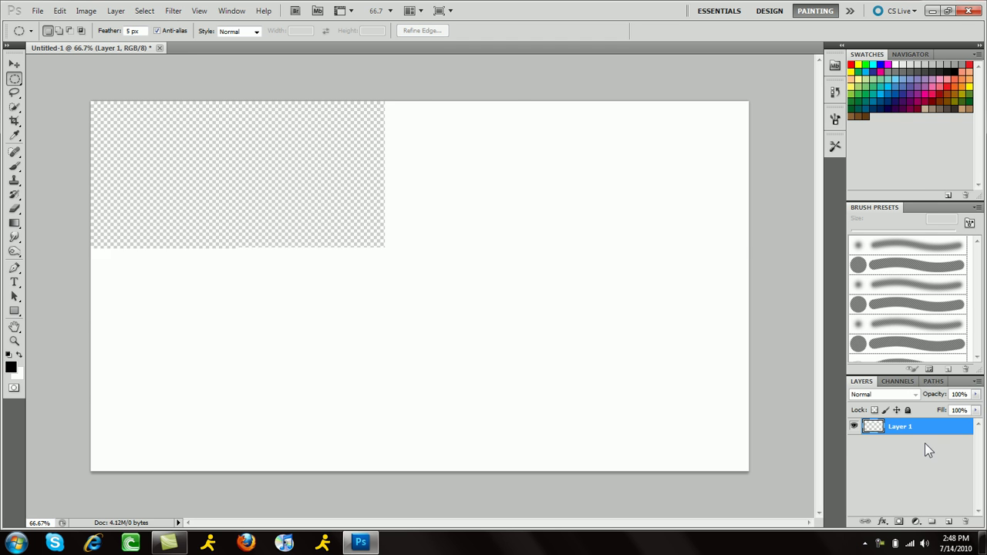
- Fill the empty layer with a radial dark grey-to-black gradient running from the canvas centre past its right edge
click(14, 223)
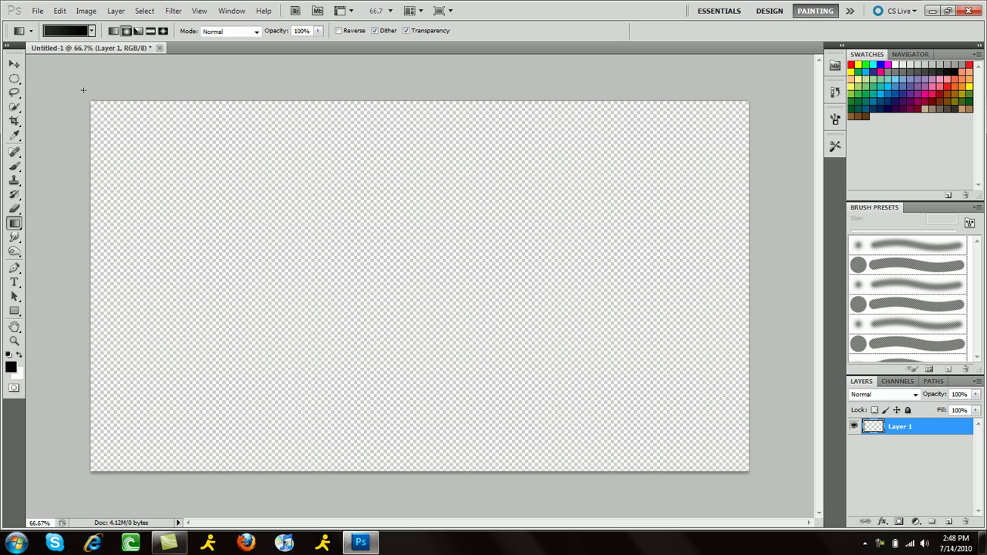
click(91, 31)
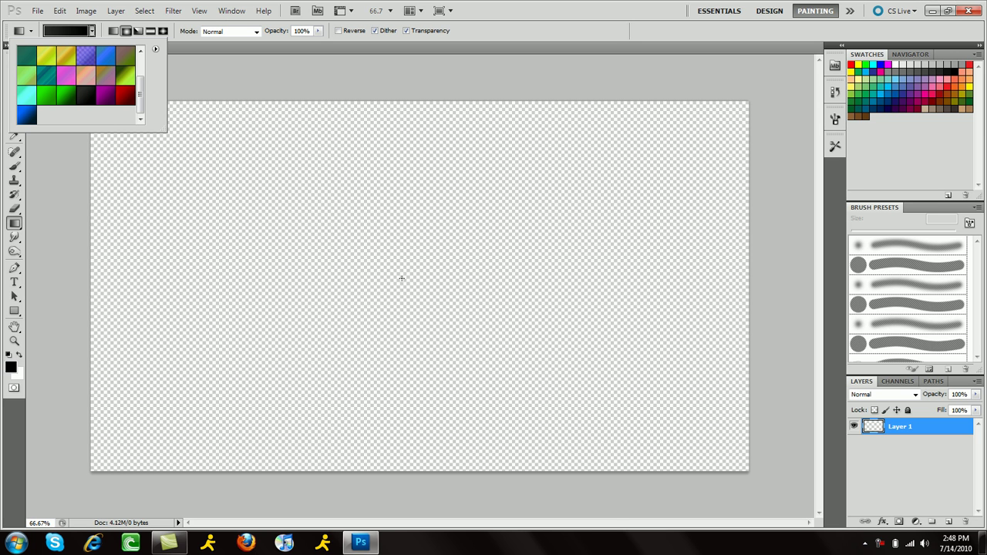
drag(401, 274, 768, 275)
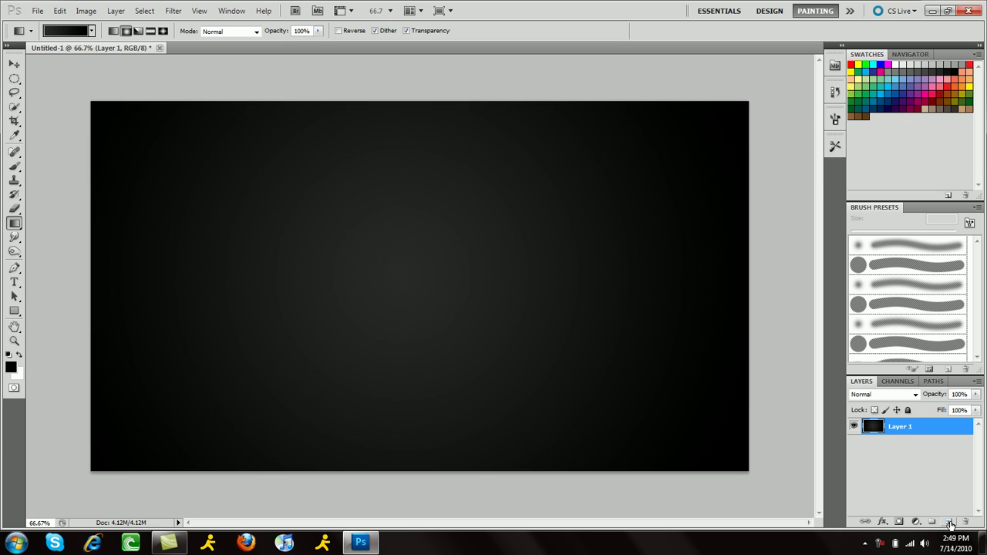
- Add a new layer and place a large circular marquee selection with 5 px feather in the right half of the canvas
click(950, 524)
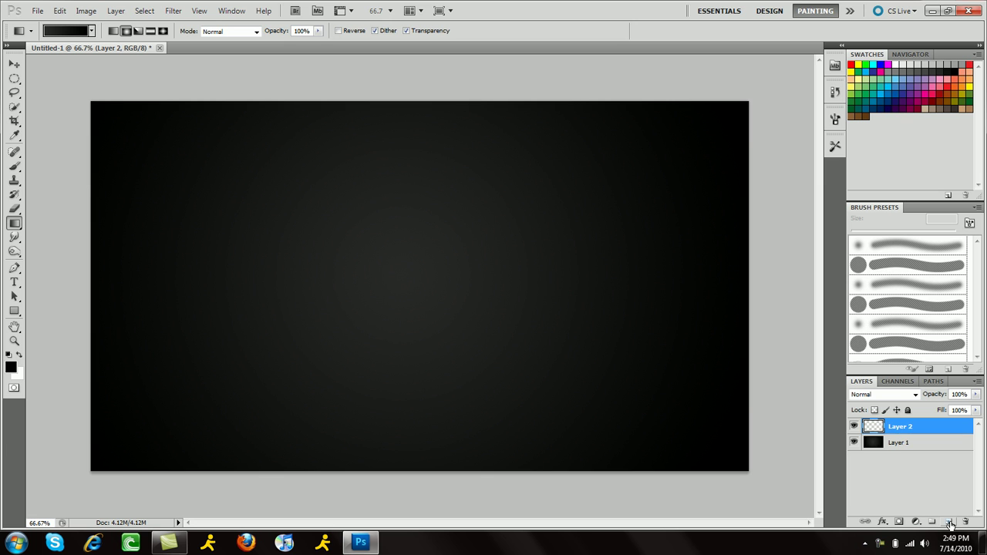
click(14, 78)
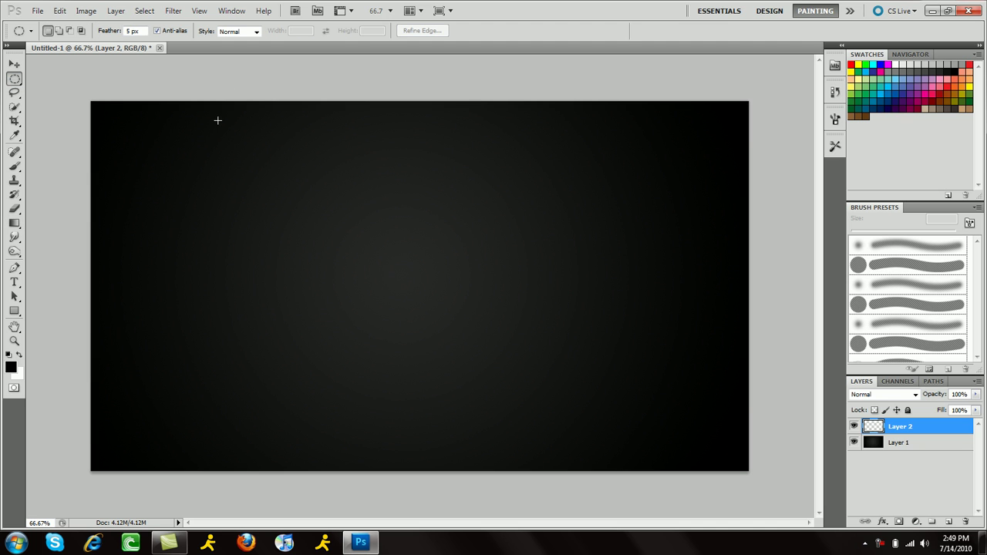
drag(423, 379, 522, 446)
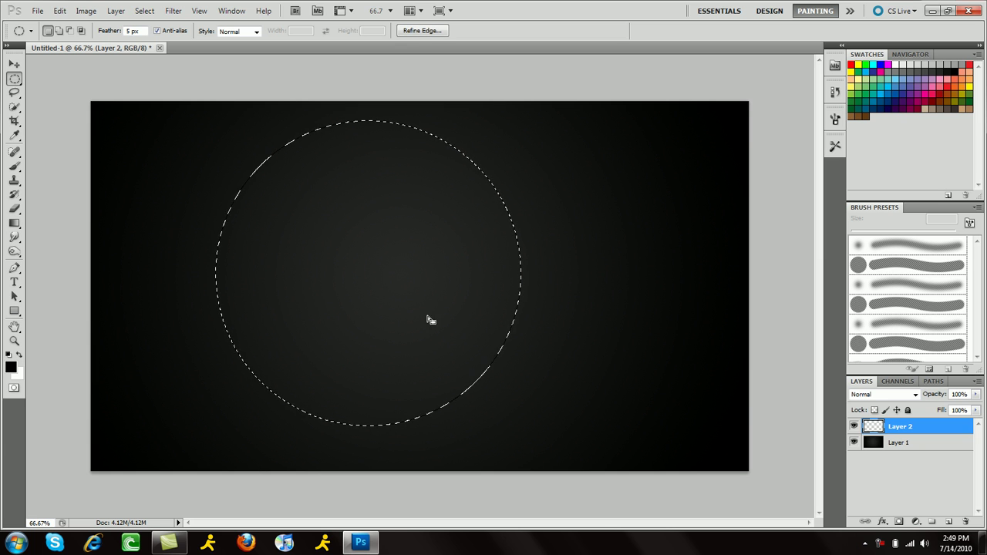
drag(362, 273, 555, 259)
- Set the foreground colour to white (ffffff)
key(b)
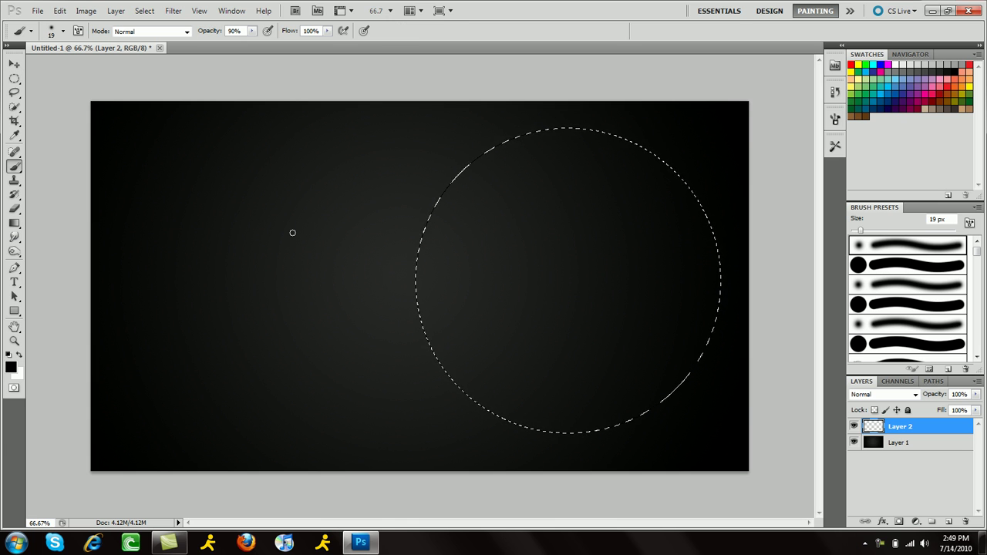
right_click(293, 232)
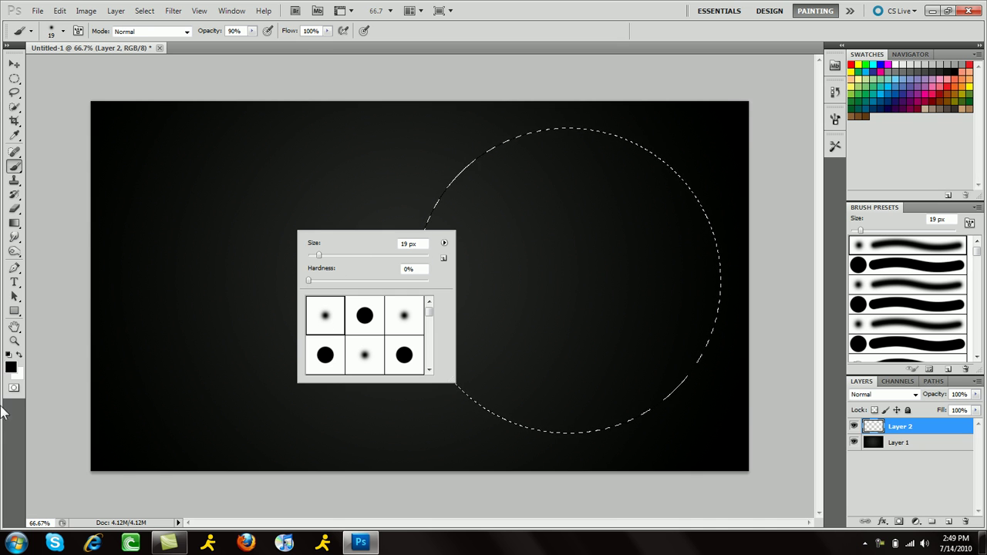
click(11, 366)
click(640, 296)
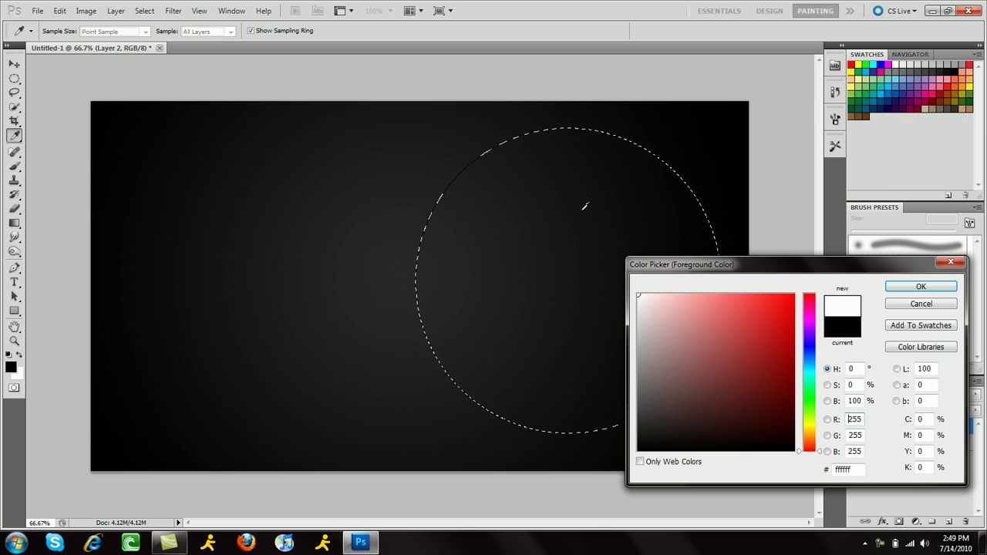
click(894, 288)
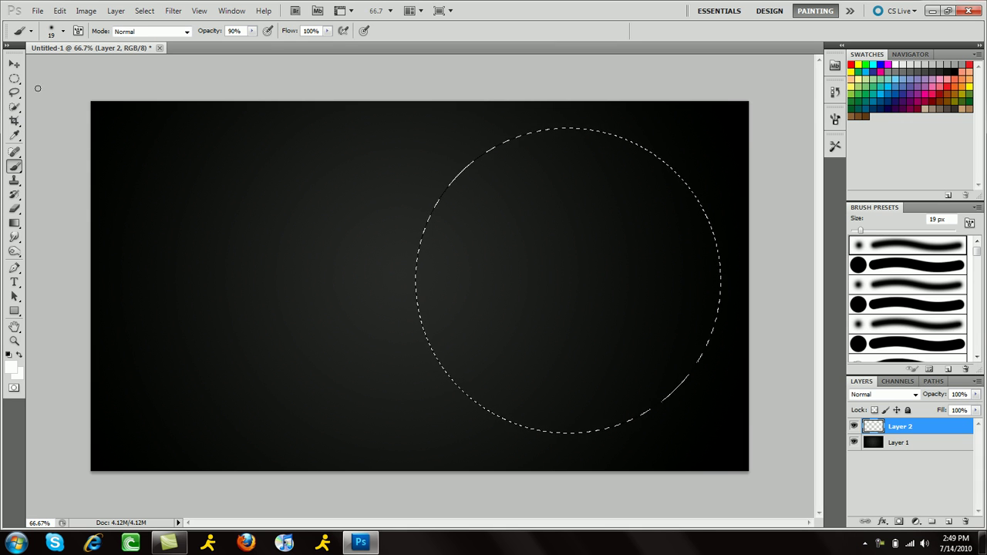
- Stroke the circular selection with a 5 px white outside line at 100% opacity, and deselect
click(14, 78)
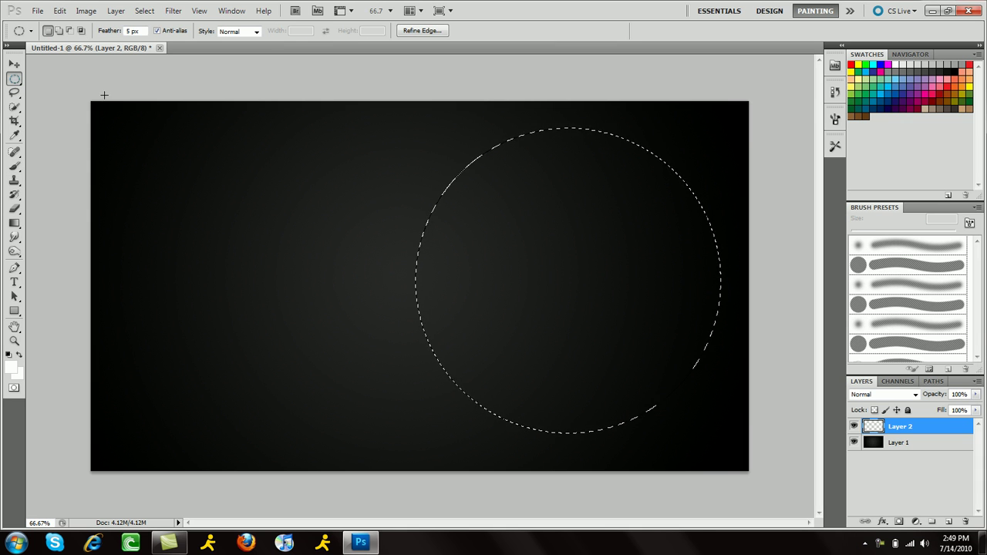
right_click(523, 216)
click(562, 407)
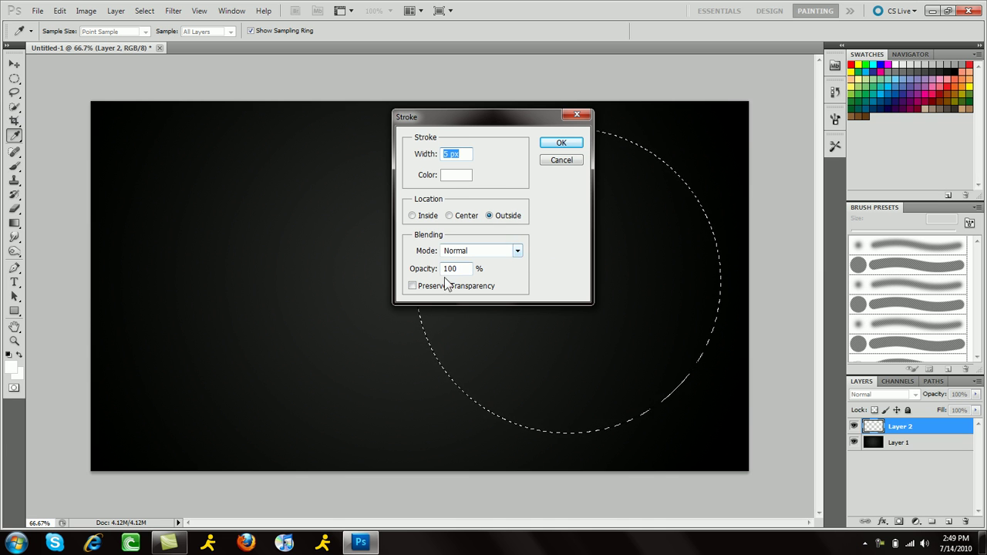
click(546, 144)
key(m)
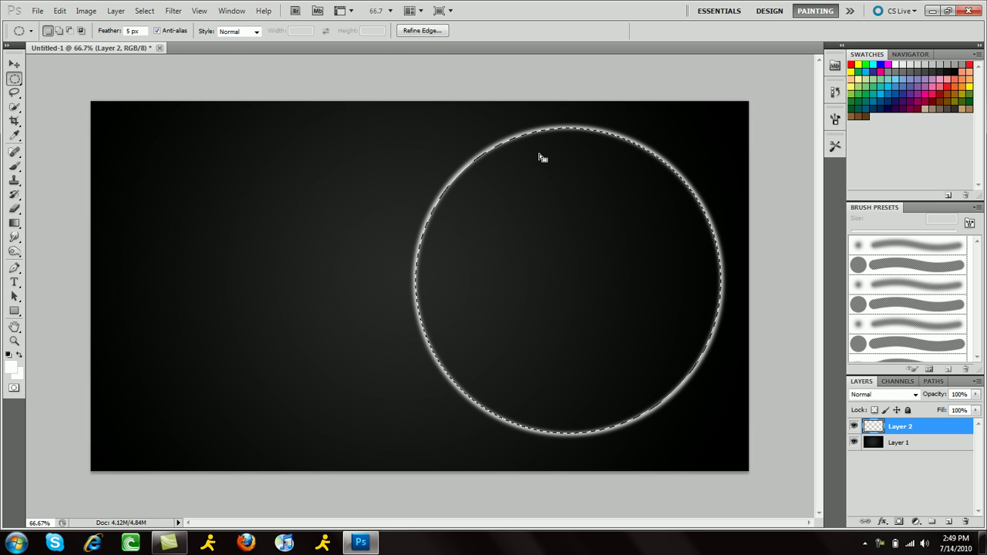
click(413, 203)
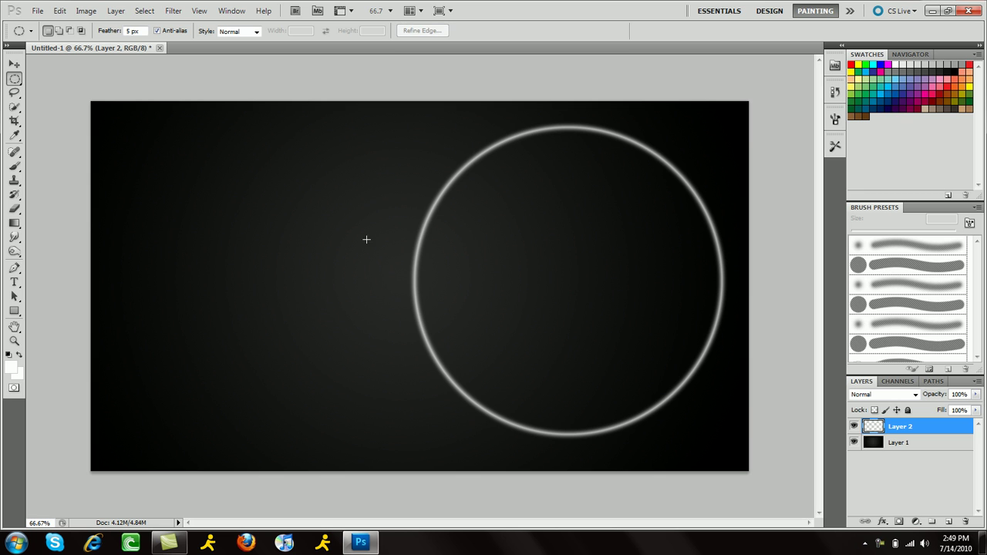
- Erase the left and lower parts of the white ring with a soft 257 px Eraser, leaving only the upper-right arc
key(b)
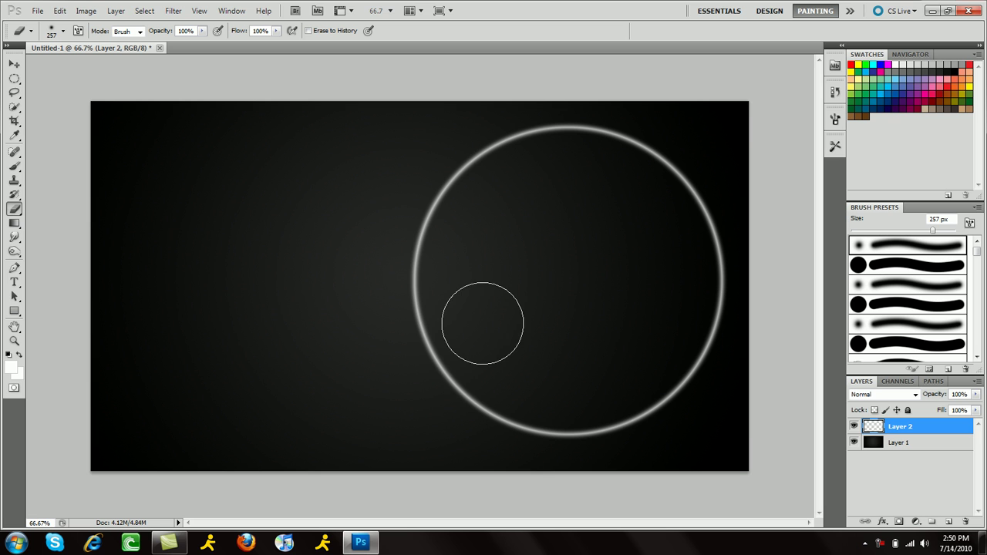
mouse_move(453, 372)
mouse_down()
mouse_move(421, 271)
mouse_move(423, 337)
mouse_move(428, 208)
mouse_move(435, 217)
mouse_move(479, 153)
mouse_move(429, 378)
mouse_move(469, 430)
mouse_move(544, 429)
mouse_move(501, 432)
mouse_move(577, 451)
mouse_move(652, 428)
mouse_move(682, 401)
mouse_move(569, 451)
mouse_move(591, 434)
mouse_move(672, 421)
mouse_move(690, 403)
mouse_move(706, 331)
mouse_move(701, 385)
mouse_up()
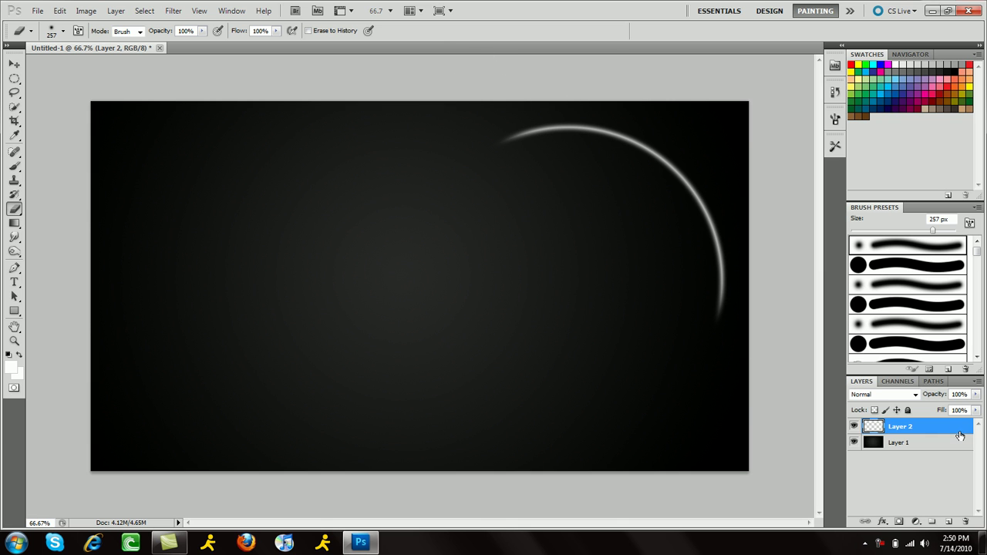
- Add a new layer and align a circular selection with the inner edge of the glowing arc
click(948, 522)
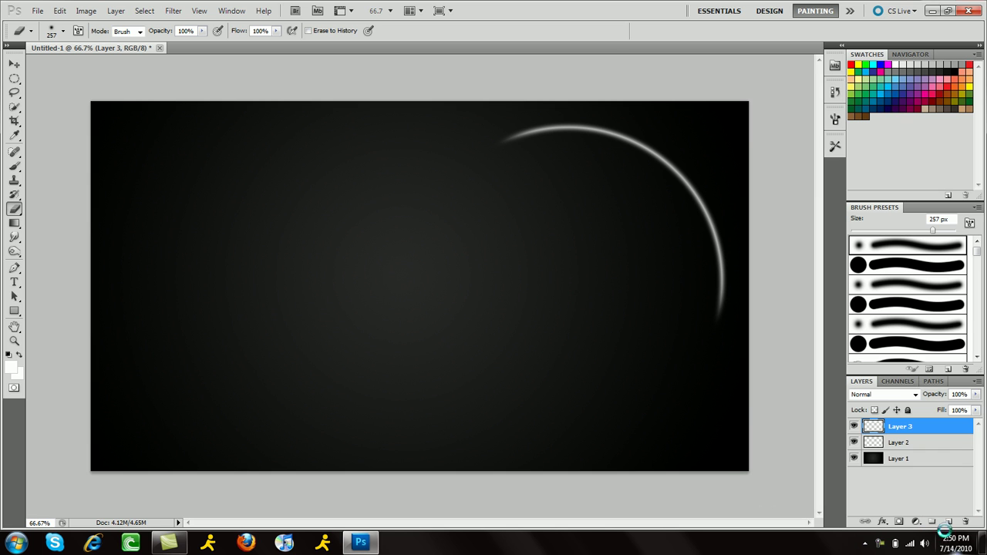
click(14, 78)
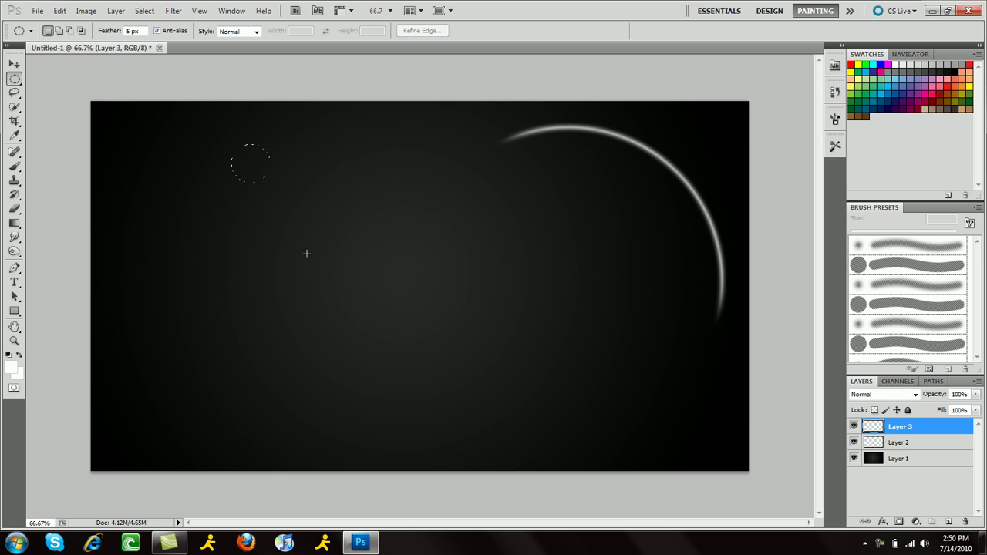
drag(540, 478, 535, 467)
drag(434, 312, 586, 288)
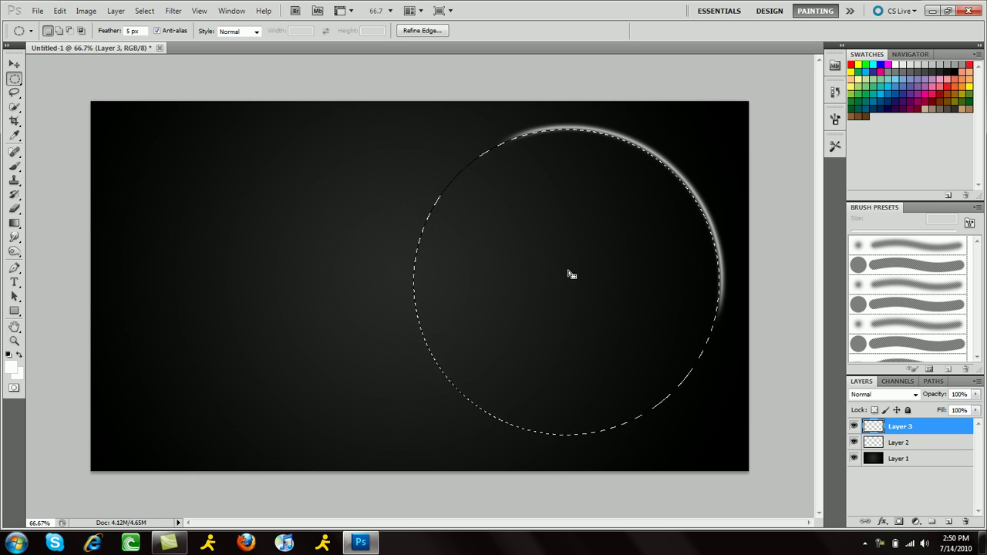
- Fill the circular selection with the dark radial gradient from its centre outwards, and add another layer above it
click(14, 223)
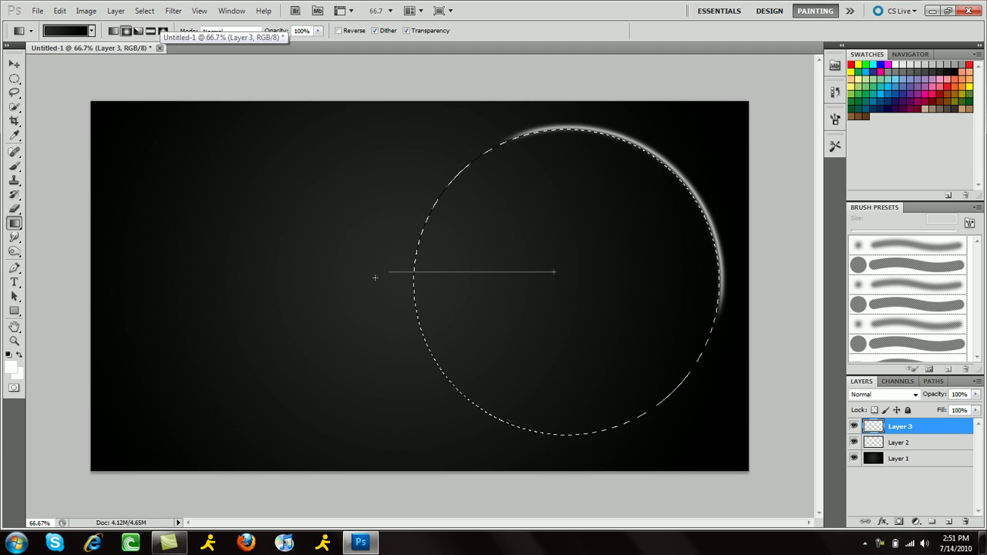
drag(356, 276, 356, 275)
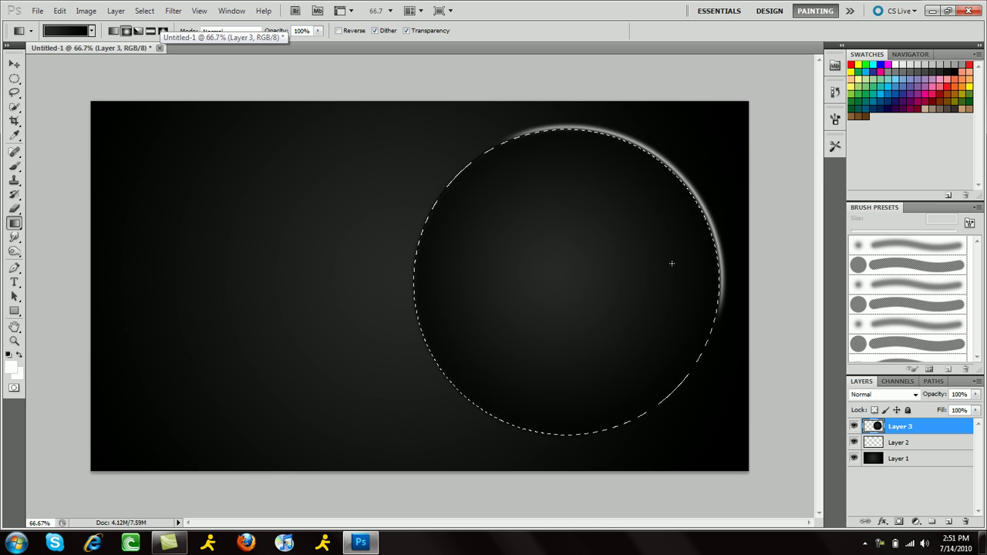
click(948, 522)
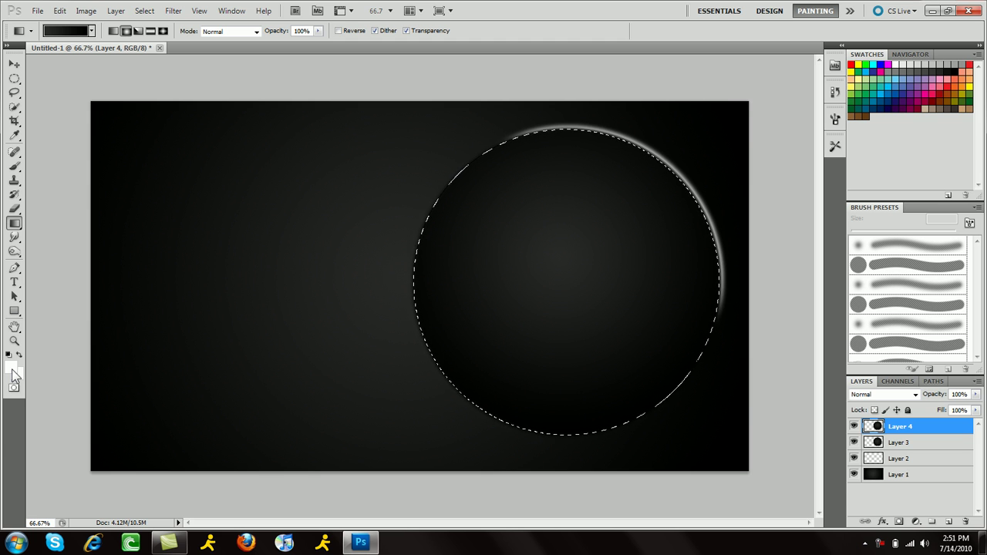
- Render black-and-white Clouds inside the circular selection on Layer 4 using a black foreground (000000), and deselect
click(12, 370)
click(706, 451)
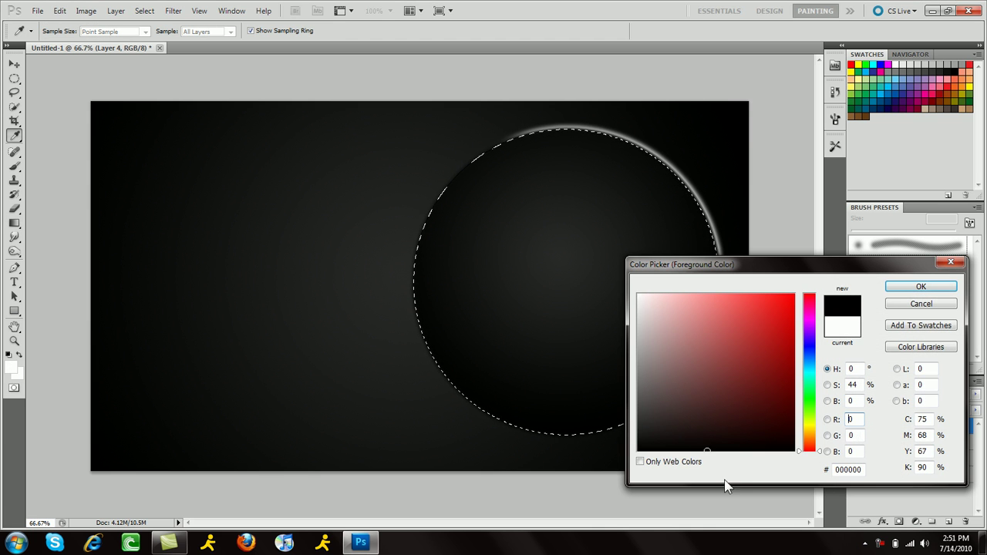
click(897, 287)
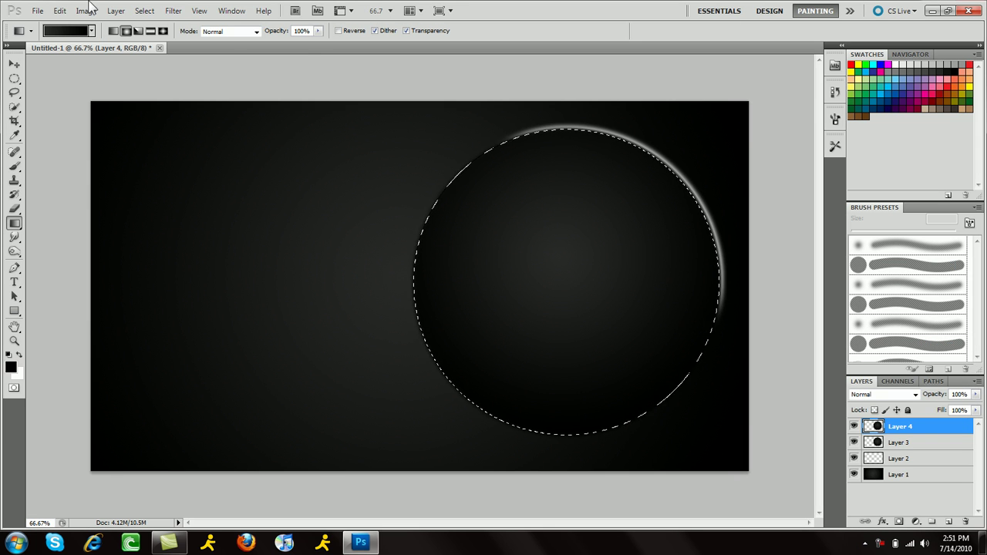
click(172, 10)
mouse_move(295, 186)
click(324, 182)
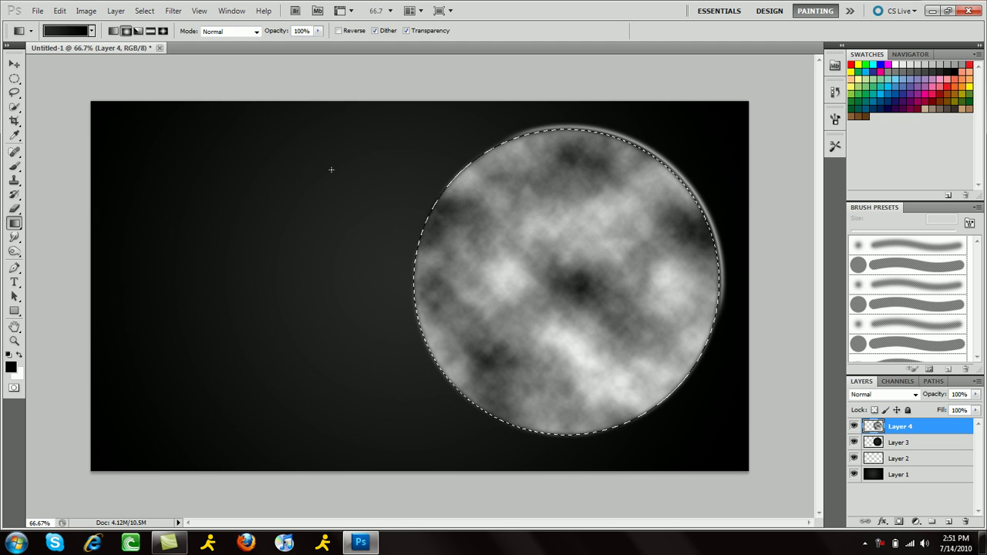
key(m)
key(ctrl+d)
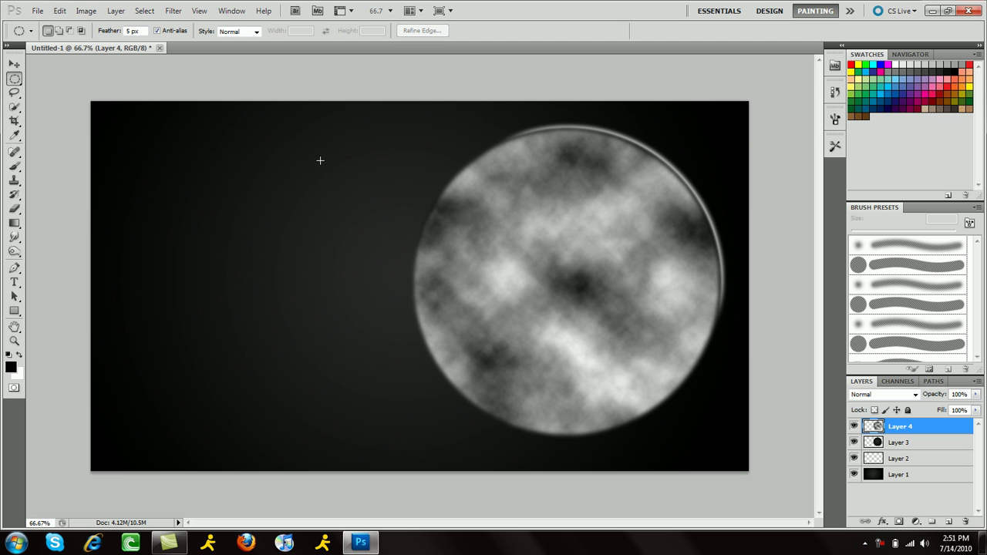
- Set the clouds layer's blend mode to Overlay
click(879, 395)
click(861, 225)
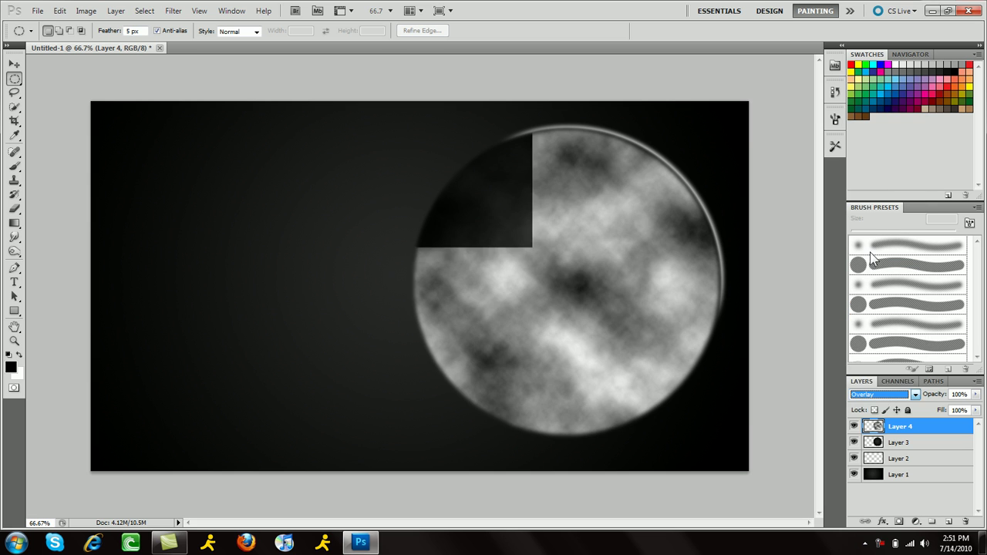
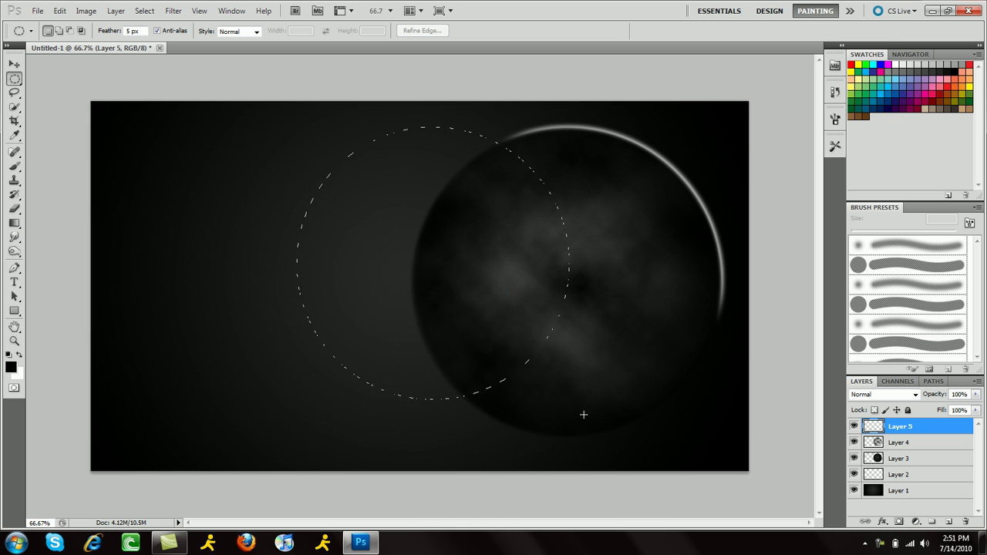
- Select a slightly smaller circle centred inside the planet on Layer 5 and fill it with white in Normal mode at 100% opacity
drag(608, 433, 597, 414)
drag(526, 319, 638, 332)
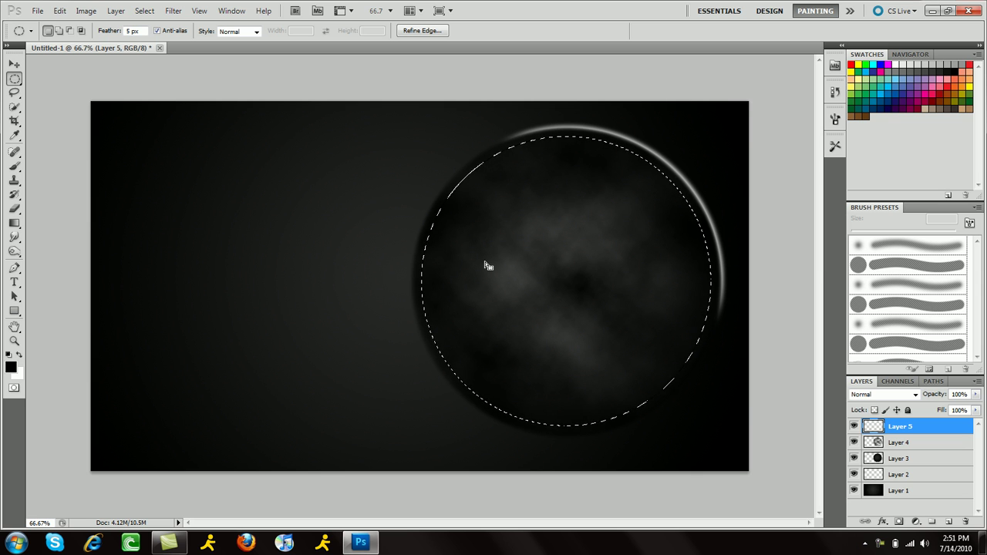
right_click(524, 229)
click(566, 403)
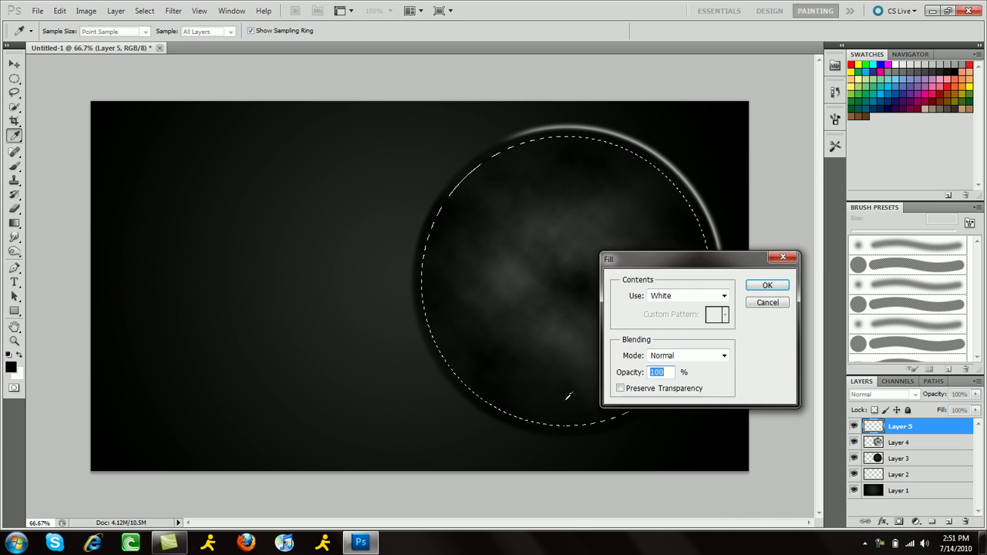
click(765, 284)
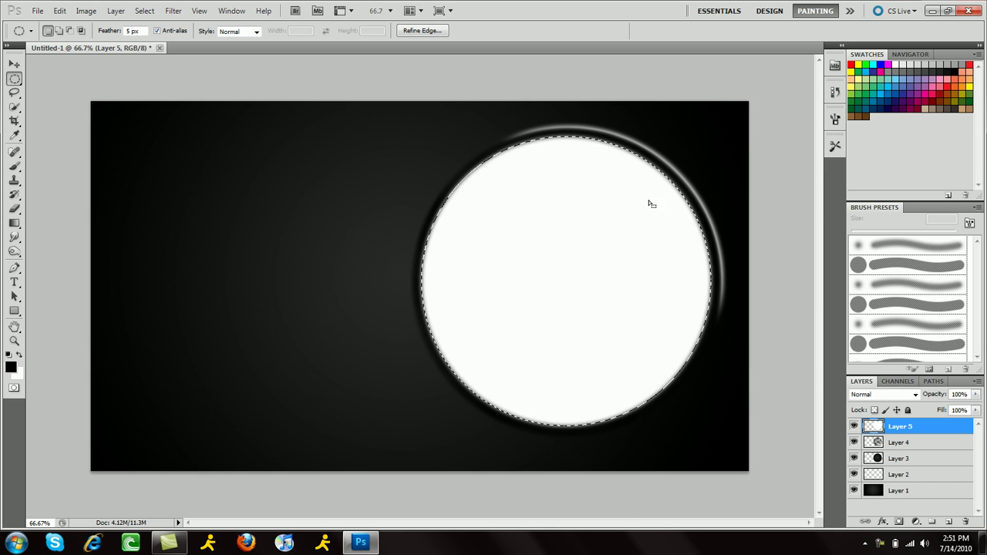
- Deselect and scale the white circle on Layer 5 up to about 103.3%, nearly meeting the glowing rim
key(ctrl+d)
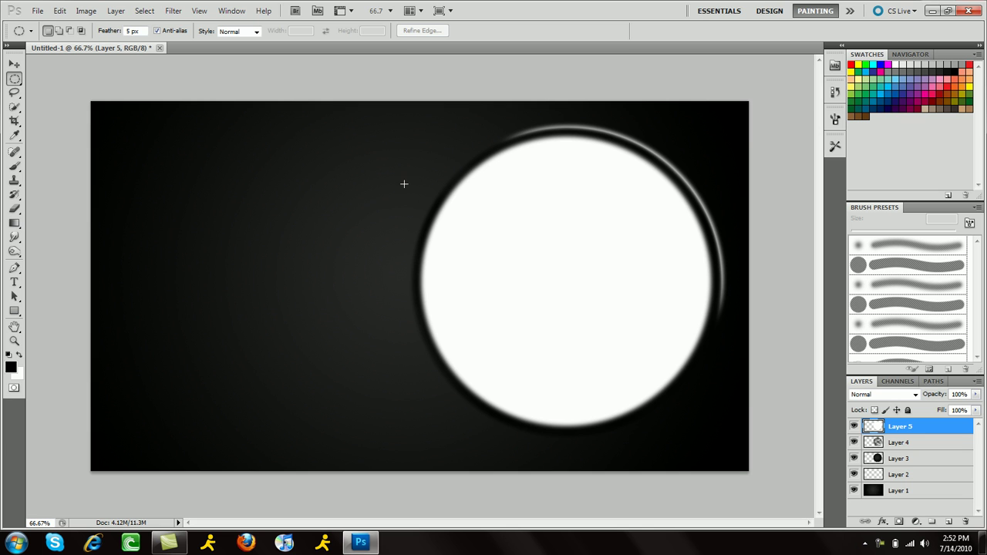
key(ctrl+t)
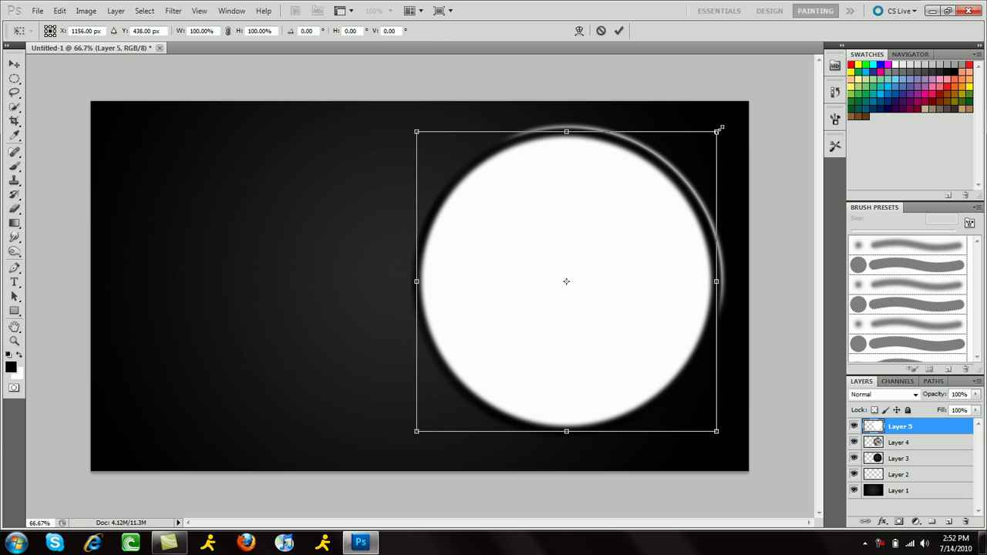
drag(719, 125, 721, 121)
drag(416, 431, 407, 434)
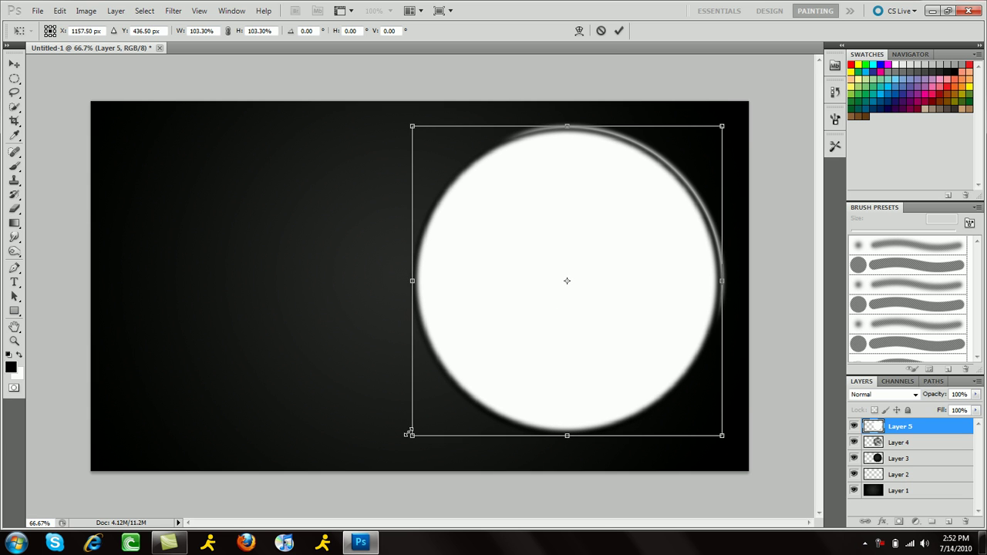
key(Return)
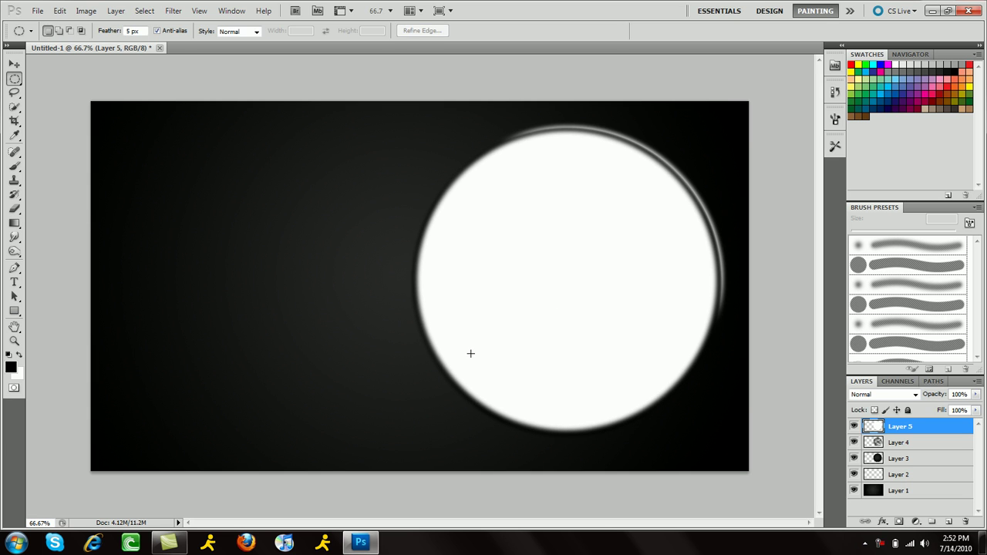
- Erase the white circle's interior with a soft 257 px Eraser at 100% opacity, leaving an upper-right crescent and a thin faint rim
click(14, 209)
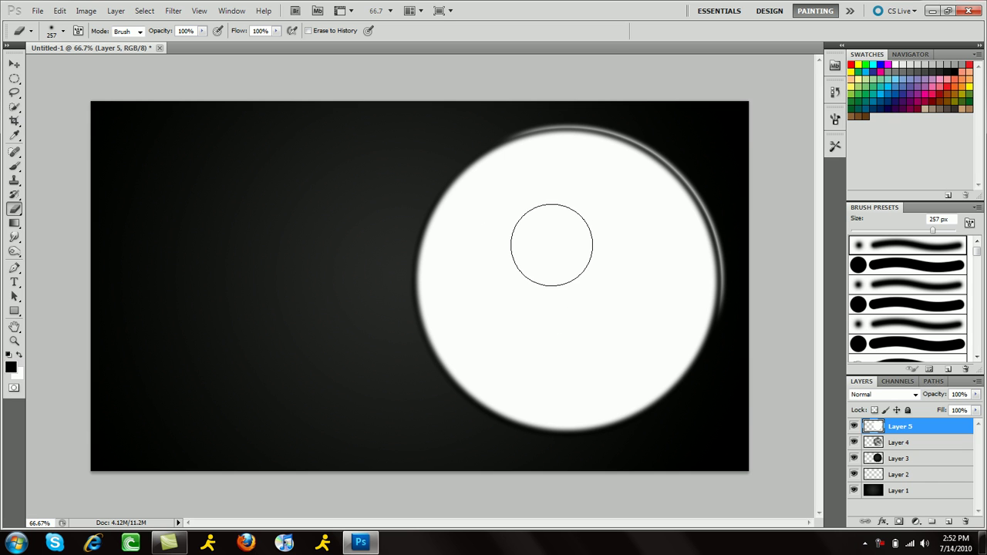
mouse_move(573, 260)
mouse_down()
mouse_move(519, 238)
mouse_move(545, 298)
mouse_move(503, 285)
mouse_move(492, 313)
mouse_move(547, 349)
mouse_move(599, 336)
mouse_move(566, 354)
mouse_move(604, 343)
mouse_move(621, 290)
mouse_move(602, 252)
mouse_move(618, 263)
mouse_move(577, 210)
mouse_move(556, 210)
mouse_move(619, 220)
mouse_up()
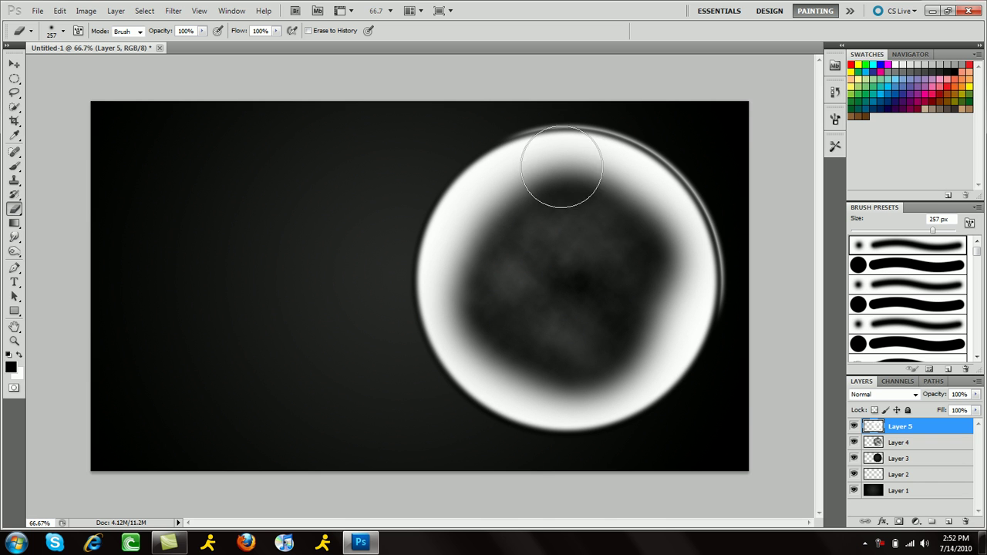
mouse_move(549, 232)
mouse_down()
mouse_move(547, 205)
mouse_move(611, 242)
mouse_move(553, 233)
mouse_move(507, 210)
mouse_move(487, 226)
mouse_move(464, 297)
mouse_move(527, 373)
mouse_move(594, 382)
mouse_move(584, 380)
mouse_move(617, 373)
mouse_move(659, 284)
mouse_move(646, 332)
mouse_move(646, 322)
mouse_move(621, 340)
mouse_move(624, 272)
mouse_move(636, 340)
mouse_move(536, 373)
mouse_move(546, 375)
mouse_move(563, 369)
mouse_move(563, 356)
mouse_move(565, 368)
mouse_move(550, 368)
mouse_move(497, 352)
mouse_move(460, 265)
mouse_move(464, 243)
mouse_move(495, 232)
mouse_move(491, 223)
mouse_move(542, 209)
mouse_move(570, 233)
mouse_move(622, 198)
mouse_up()
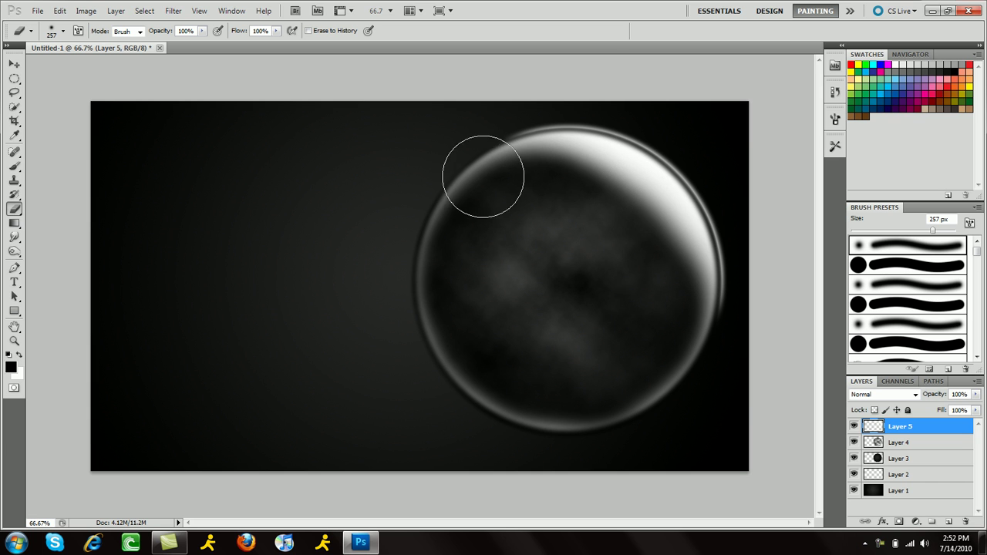
- Warp the crescent on Layer 5 slightly outward at its lower corners, upper-right corner, top and right edges to meet the outer rim
key(ctrl+t)
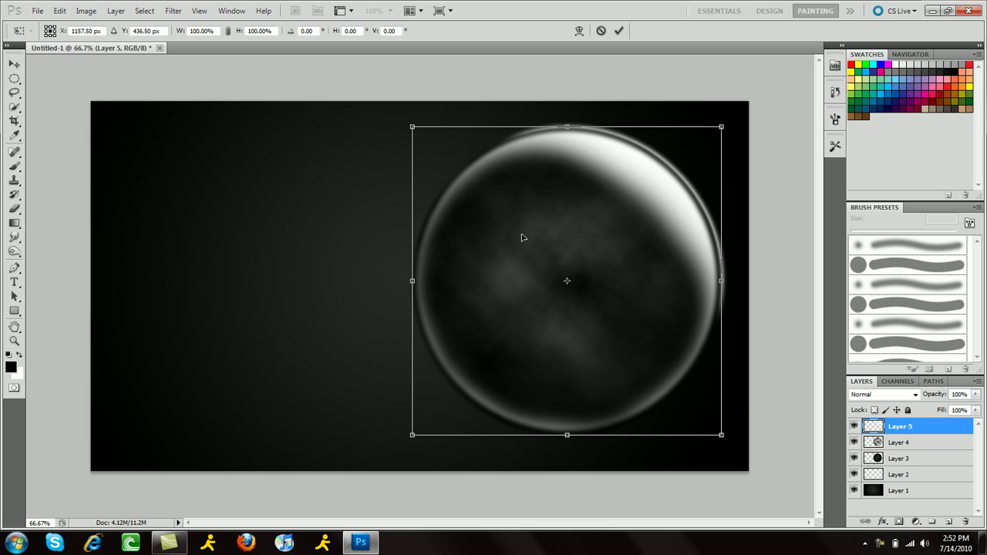
right_click(521, 238)
click(560, 330)
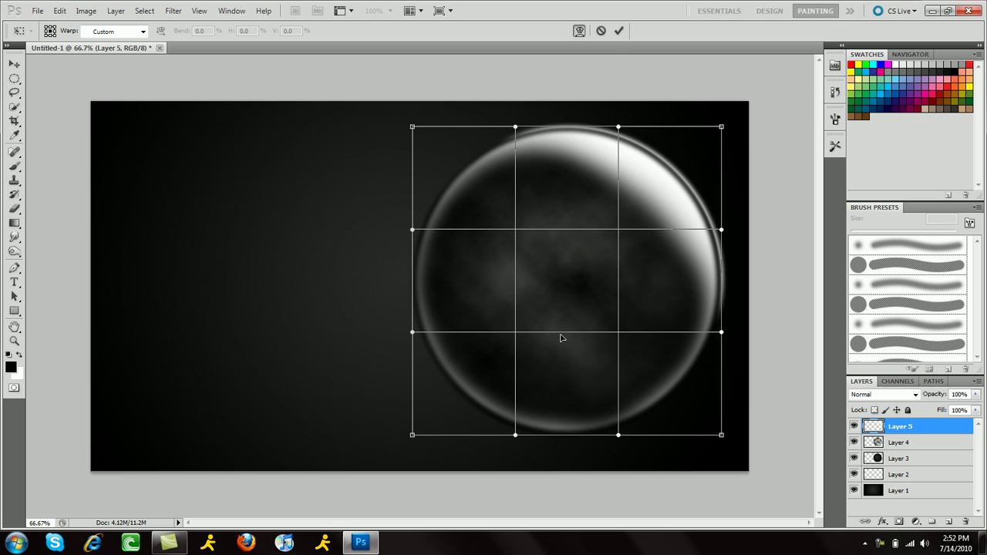
drag(412, 434, 403, 440)
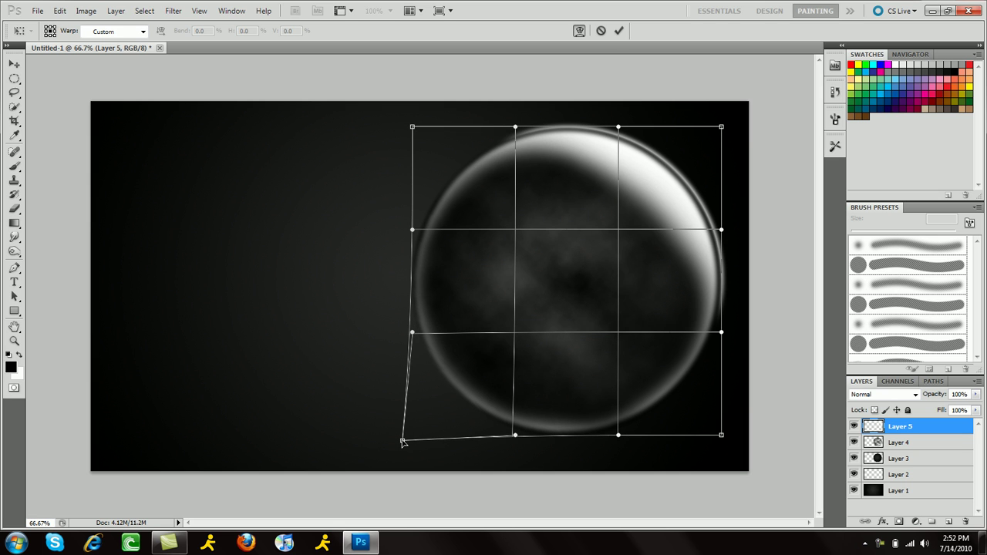
drag(722, 435, 727, 439)
drag(723, 129, 731, 121)
drag(516, 128, 518, 121)
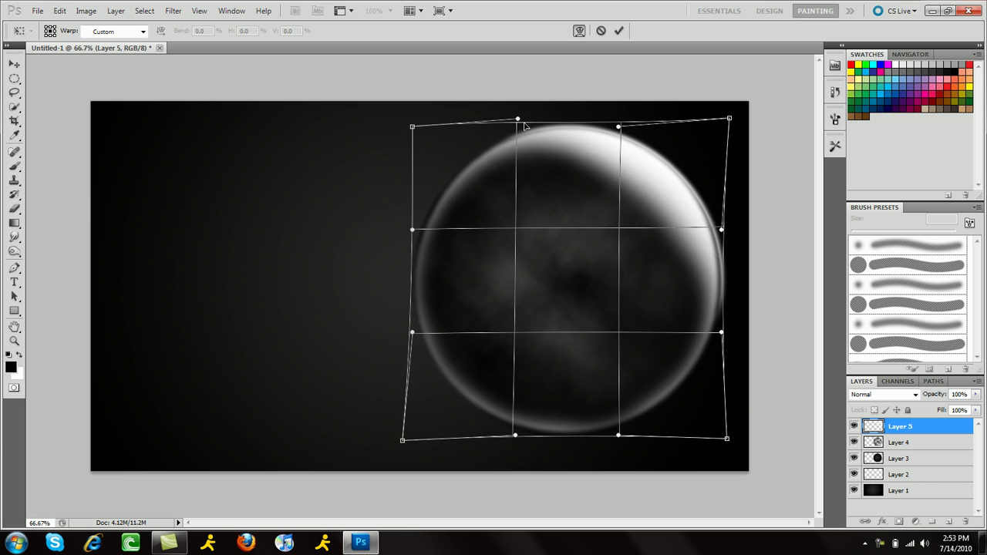
drag(721, 333, 726, 332)
key(b)
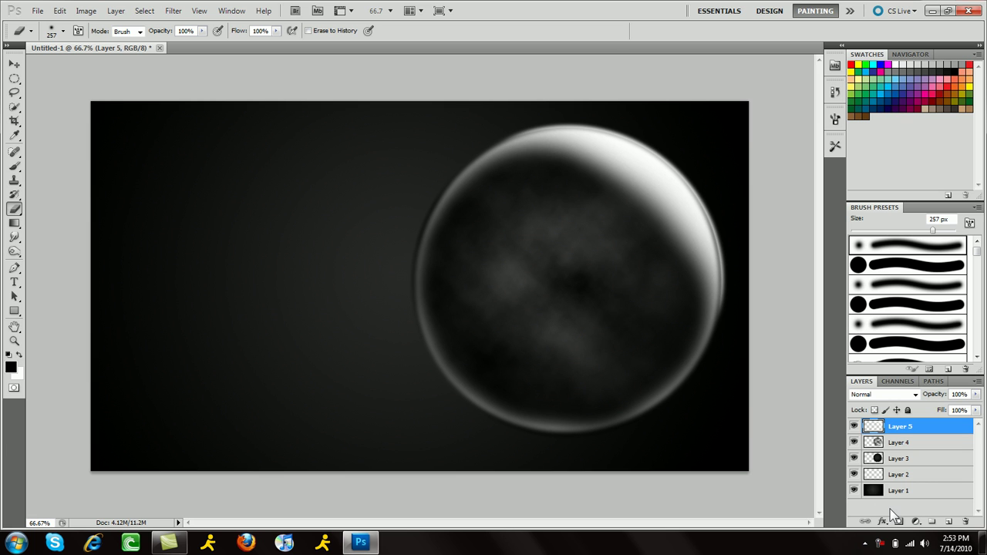
- Add a new layer directly above Layer 1 and fill it with the dark radial gradient from left of the planet to the canvas's left edge
click(923, 492)
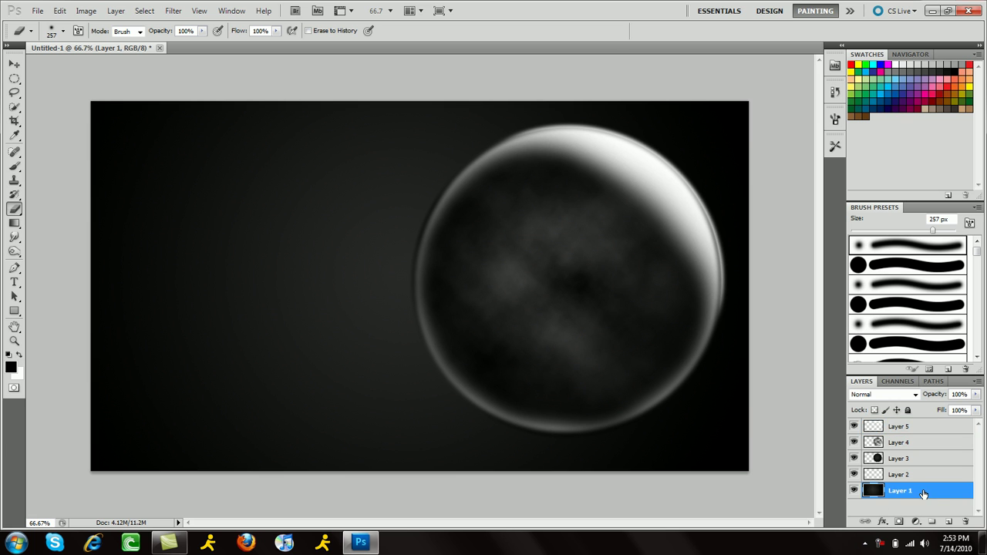
click(948, 524)
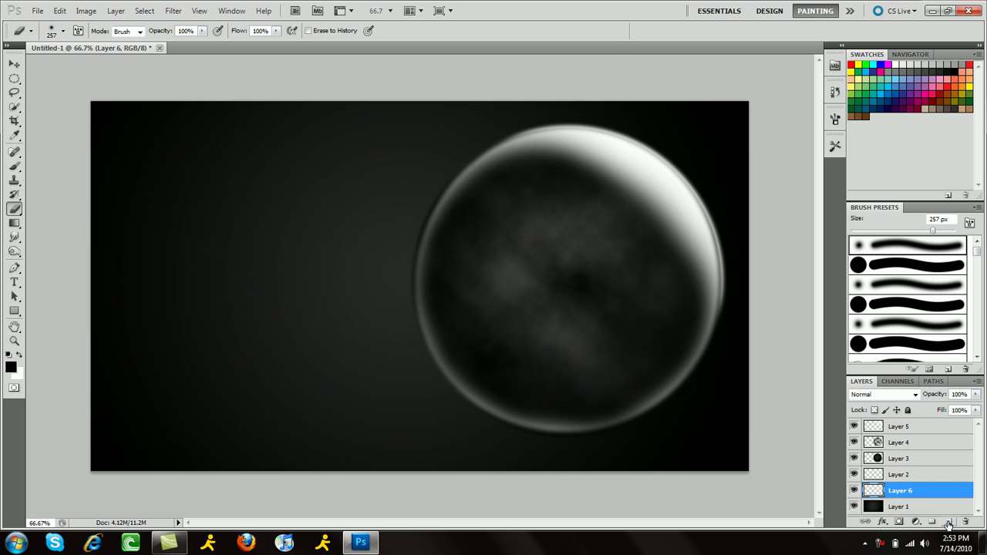
click(14, 223)
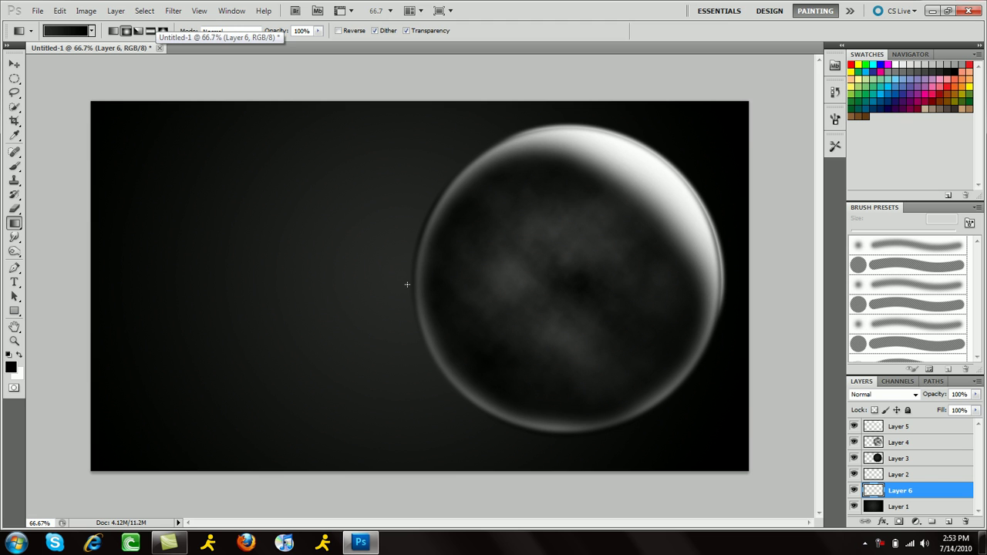
drag(353, 286, 72, 282)
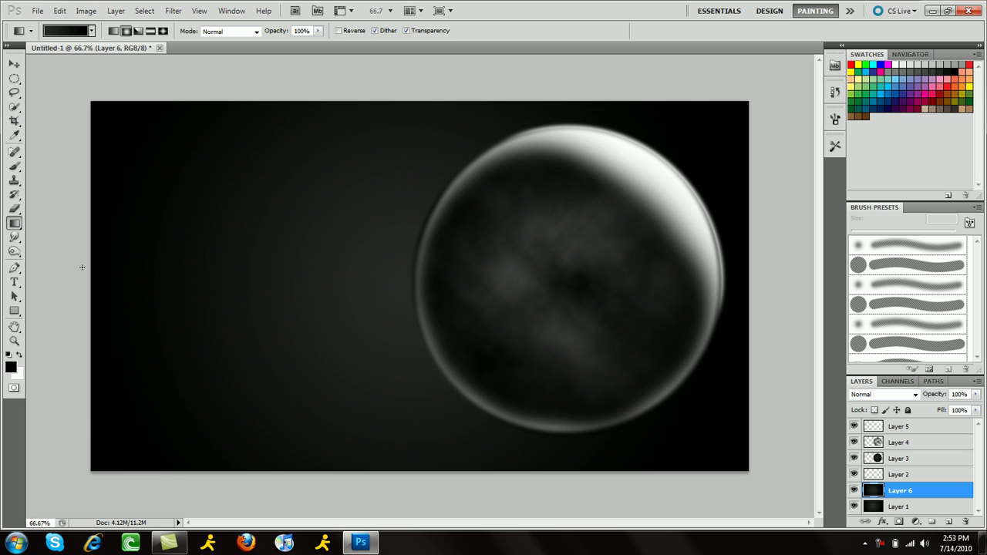
- Render a 105mm Prime lens flare at 121% brightness on Layer 6, centred just beyond the planet's upper-right edge
click(175, 15)
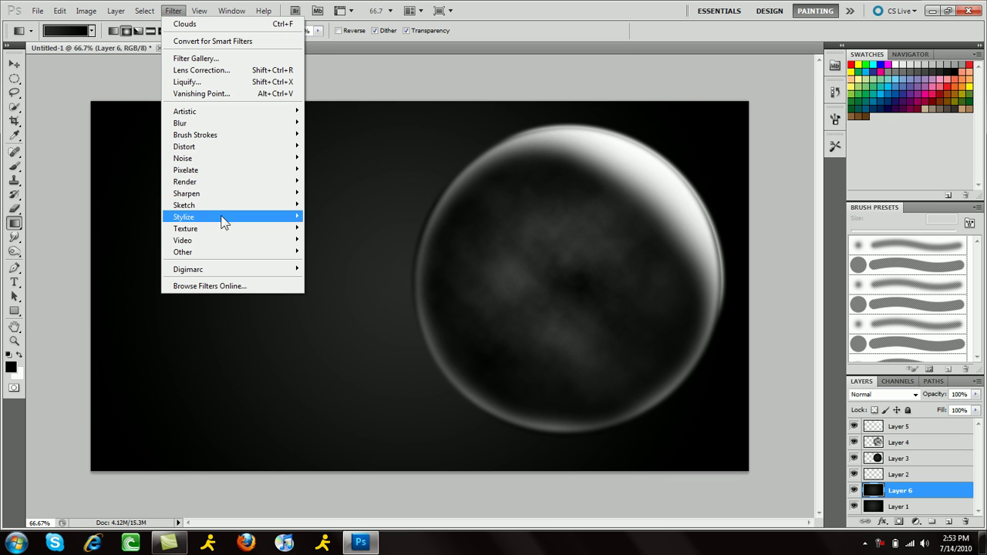
mouse_move(217, 189)
click(340, 216)
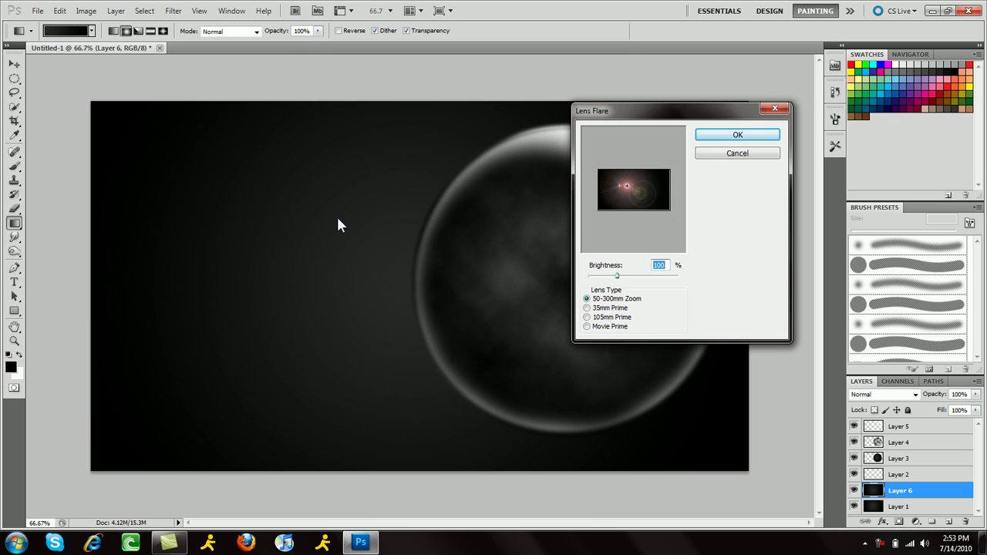
click(587, 317)
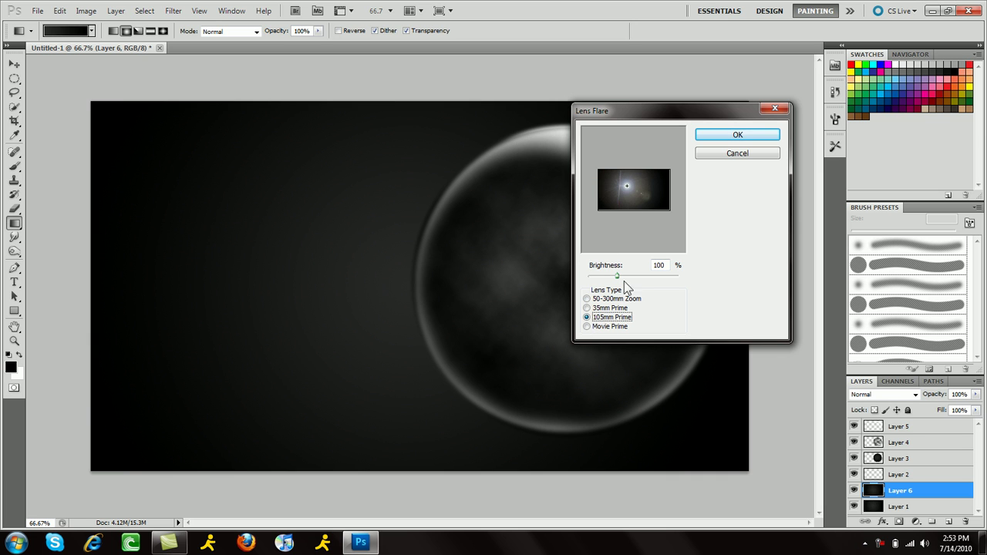
drag(625, 276, 624, 277)
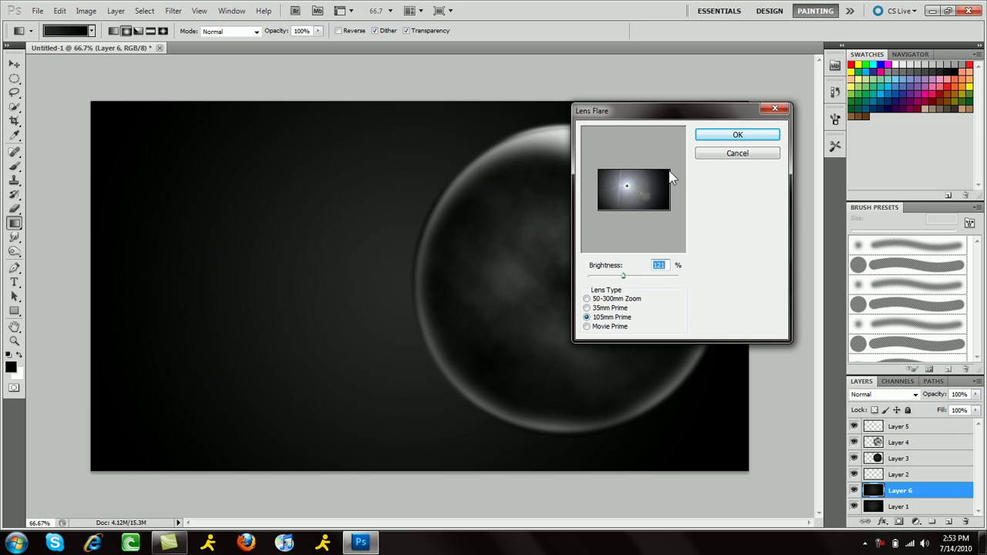
click(629, 185)
drag(634, 185, 663, 175)
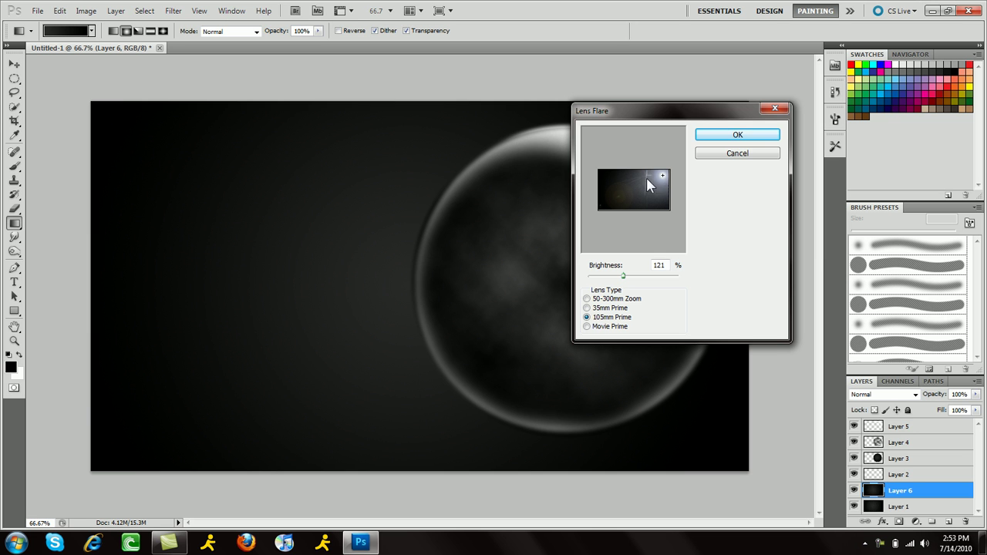
click(706, 136)
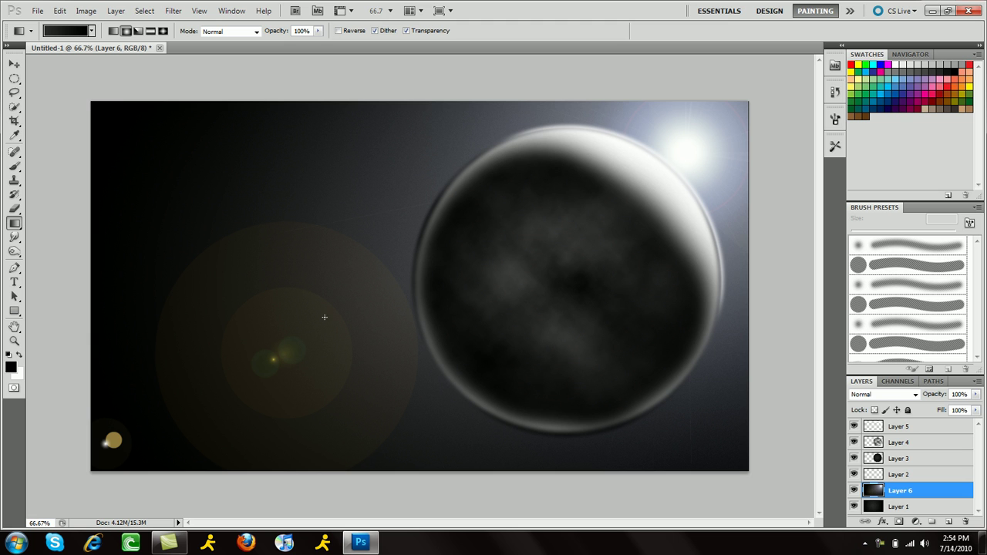
- Mask Layer 6 with a black-to-white linear gradient running from the canvas's lower-left corner to the planet's middle
click(898, 522)
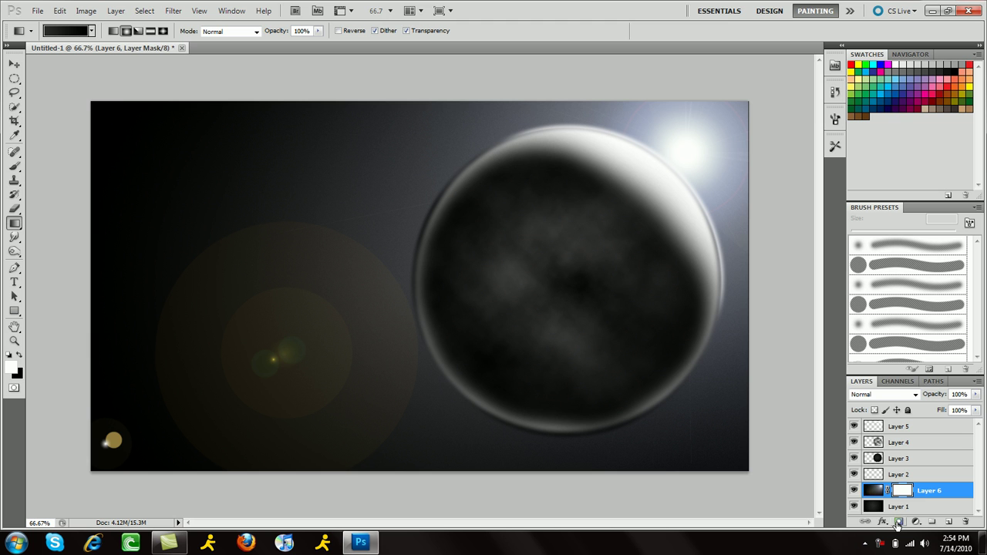
click(113, 31)
click(91, 31)
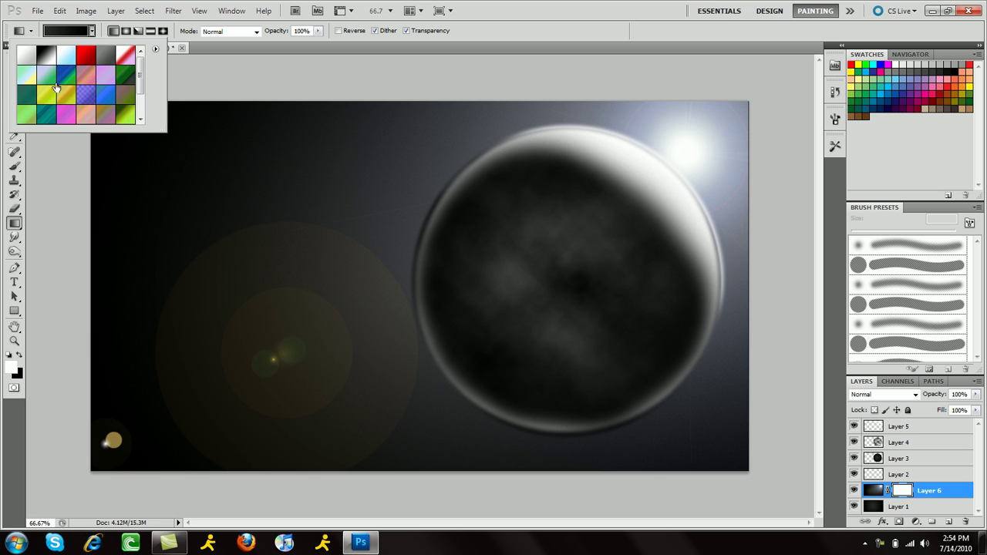
click(48, 59)
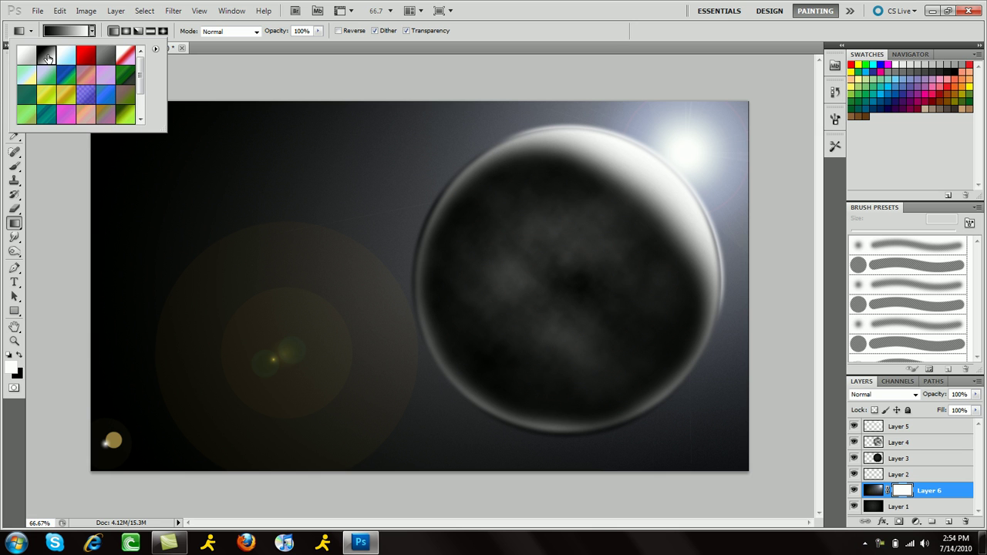
click(335, 264)
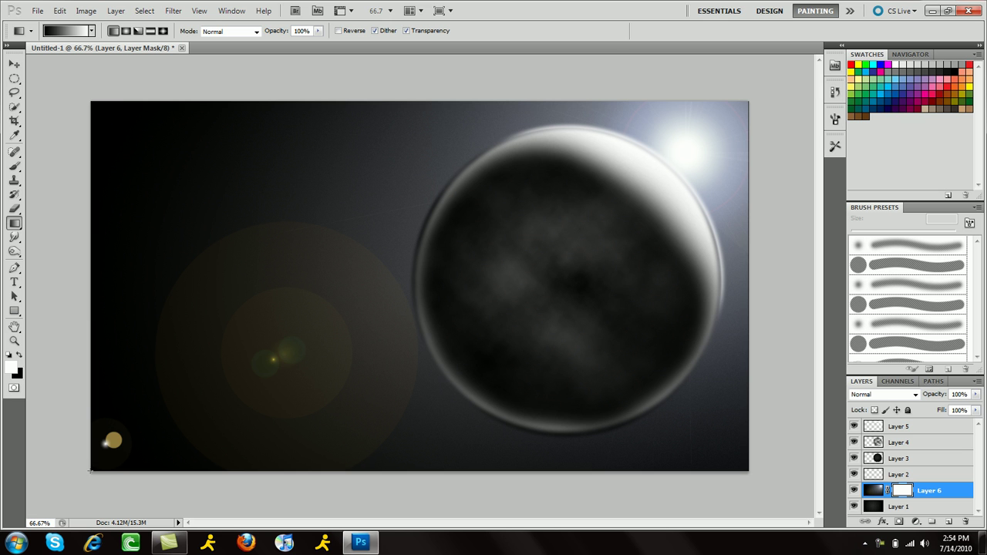
drag(92, 469, 534, 269)
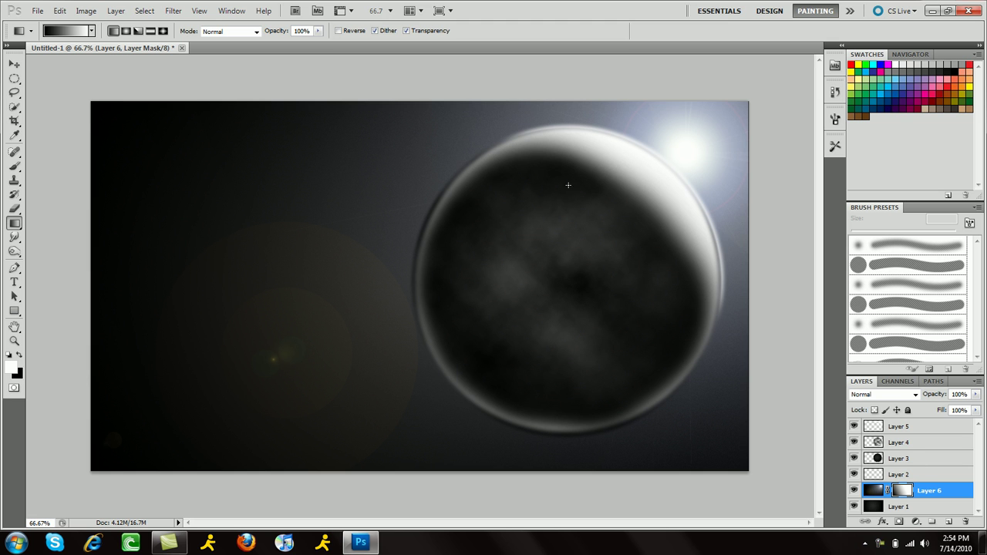
- Warp the crescent and rim on Layer 5 slightly outward along its bottom and upper-left edges to cover the planet's dark outline
click(939, 428)
key(ctrl+t)
right_click(532, 330)
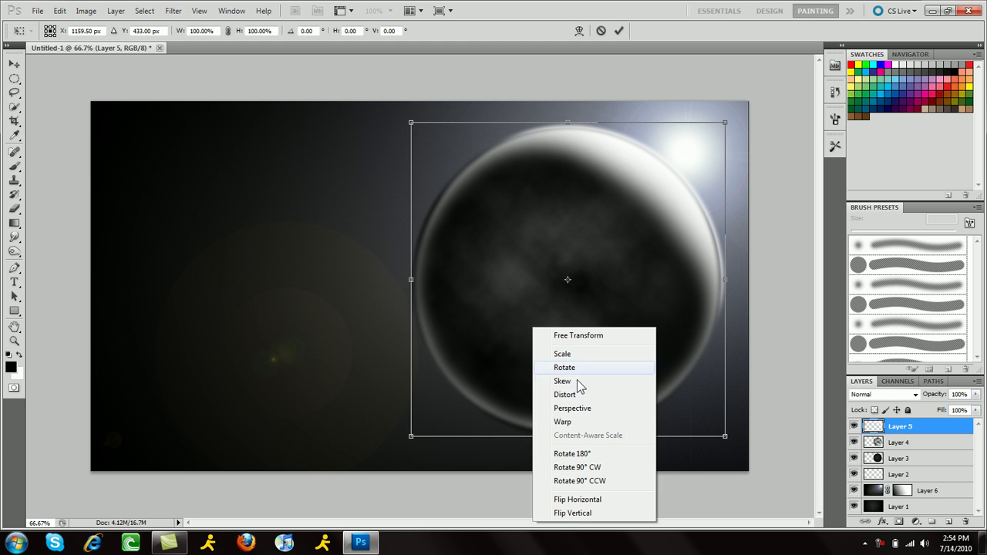
click(572, 422)
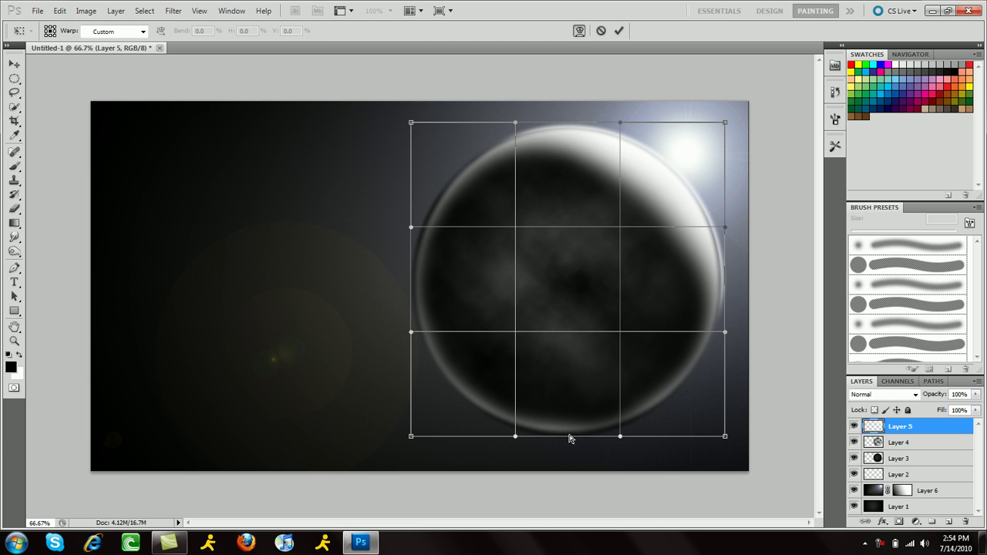
drag(514, 438, 516, 444)
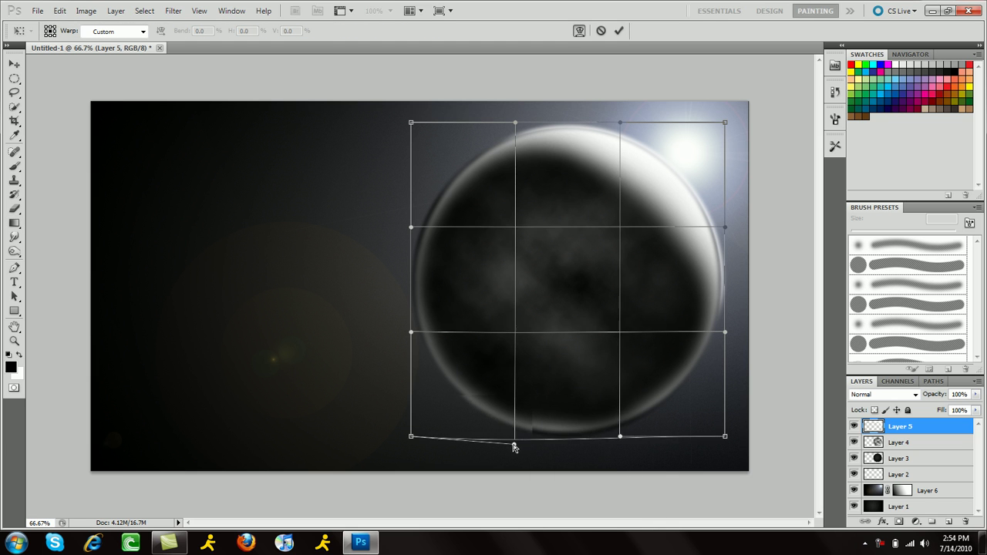
drag(619, 437, 624, 441)
drag(411, 228, 400, 226)
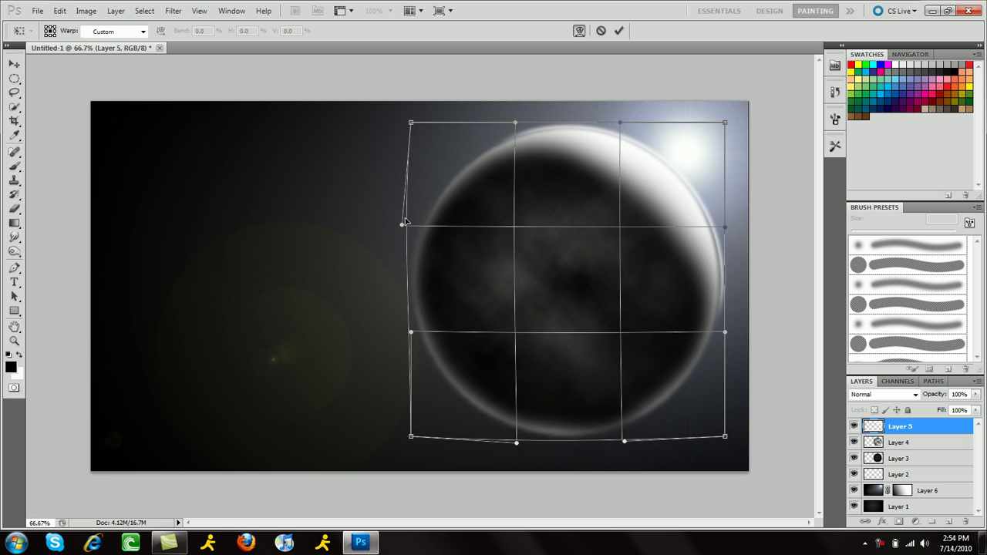
key(g)
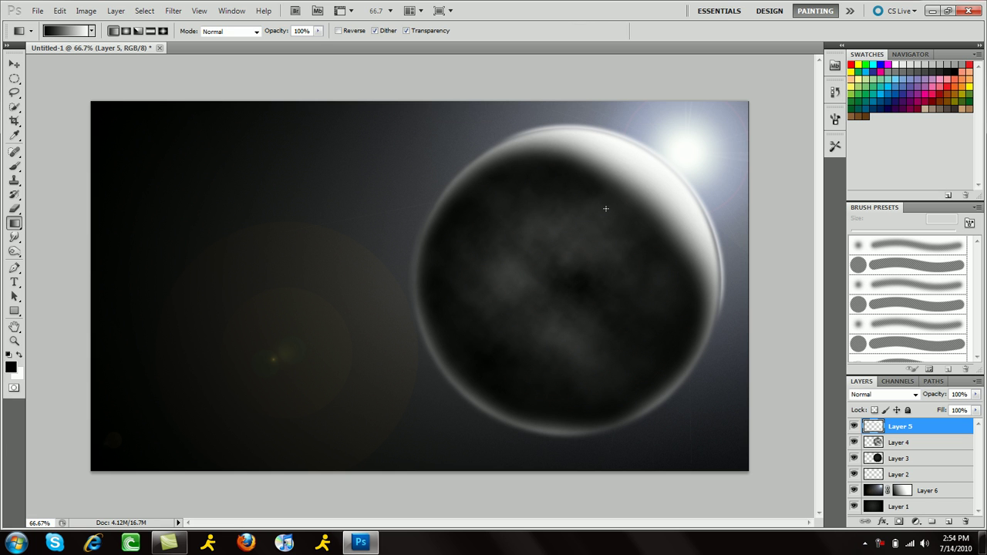